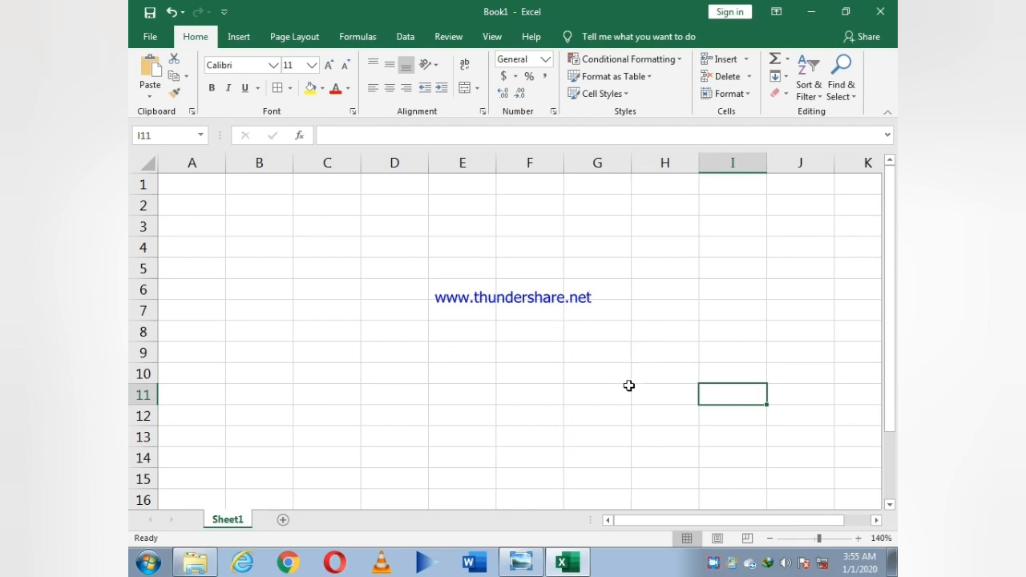
# Step: Enter the column headers "Roll No" in A1 and "Student Name" in B1
pyautogui.click(197, 186)
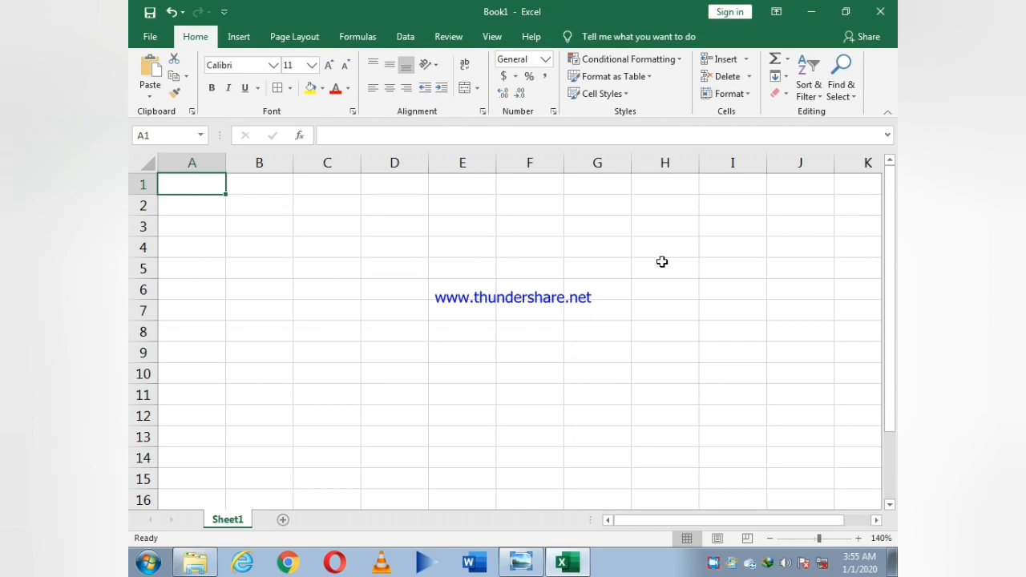
pyautogui.write('Ro')
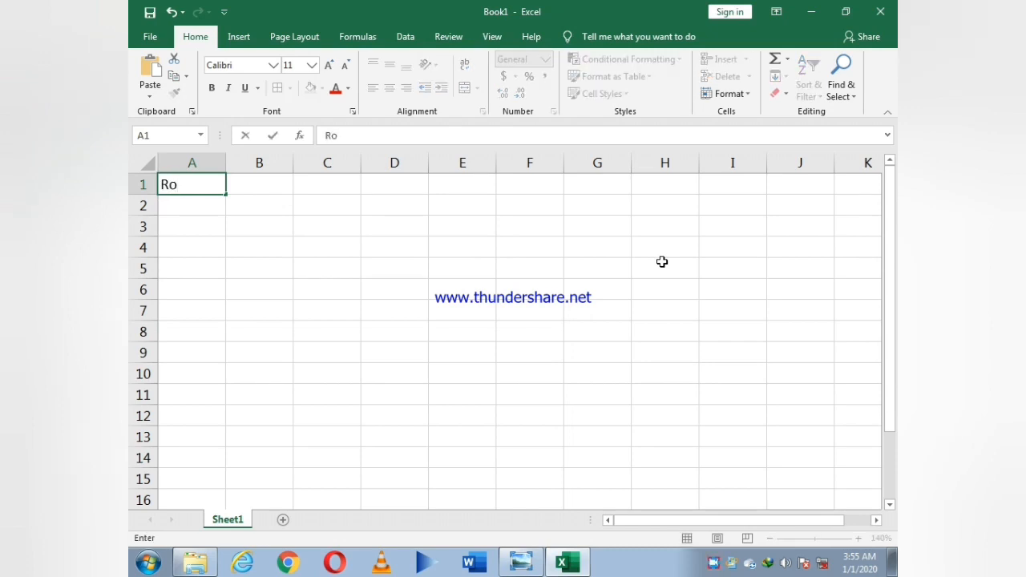
pyautogui.write('ll No')
pyautogui.press('Tab')
pyautogui.write('Stu')
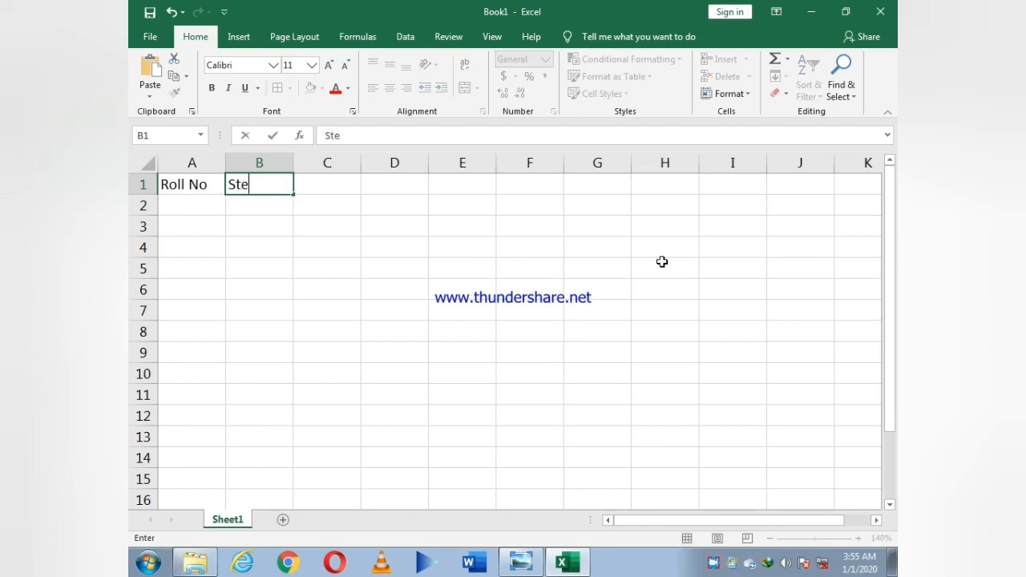
pyautogui.press('BackSpace')
pyautogui.write('udent Name')
pyautogui.press('Return')
# Step: Enter roll numbers 1001 and 1002 in A2:A3 and extend the series down to 1007 in A8
pyautogui.press('Left')
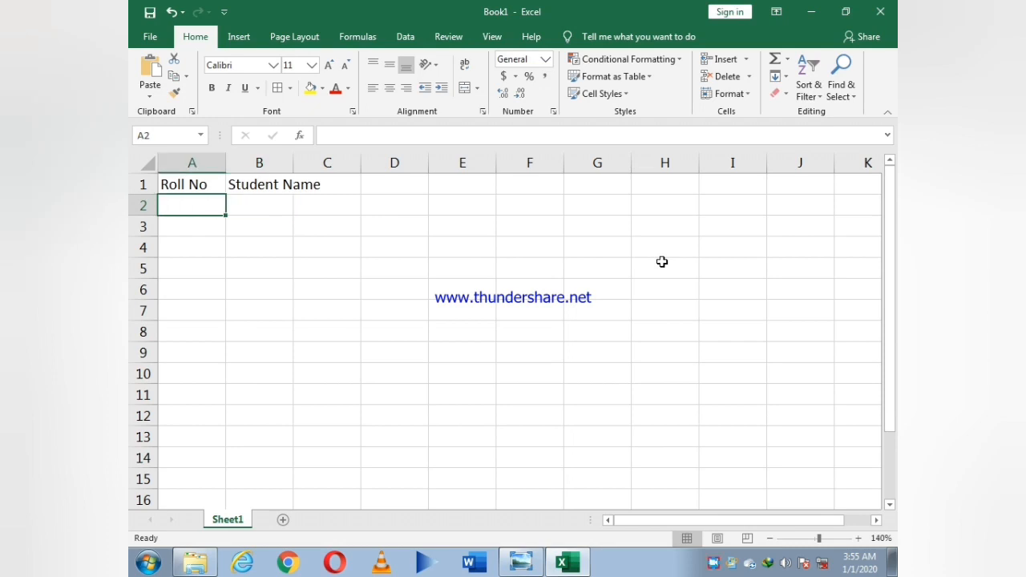
pyautogui.write('1001')
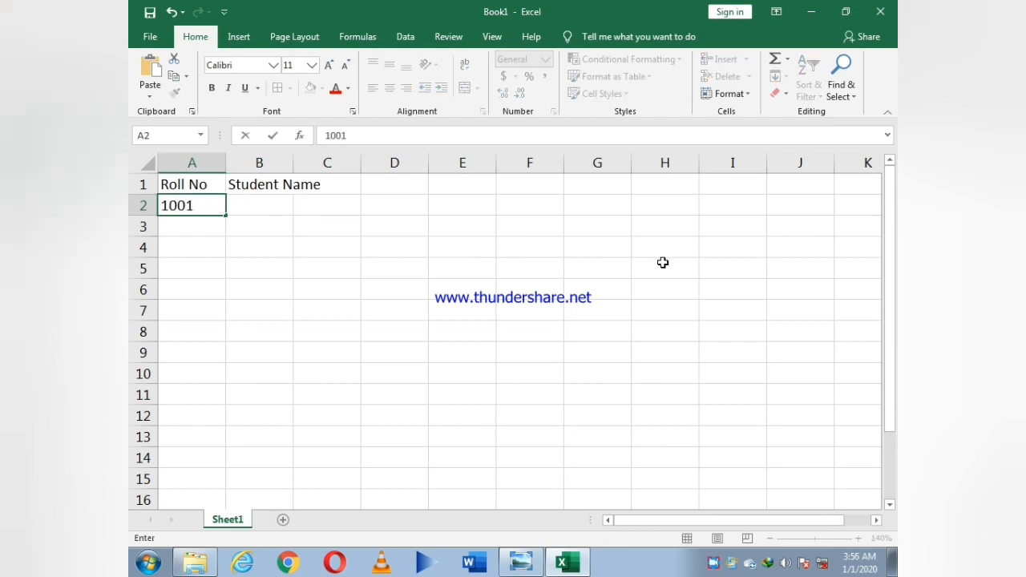
pyautogui.press('Return')
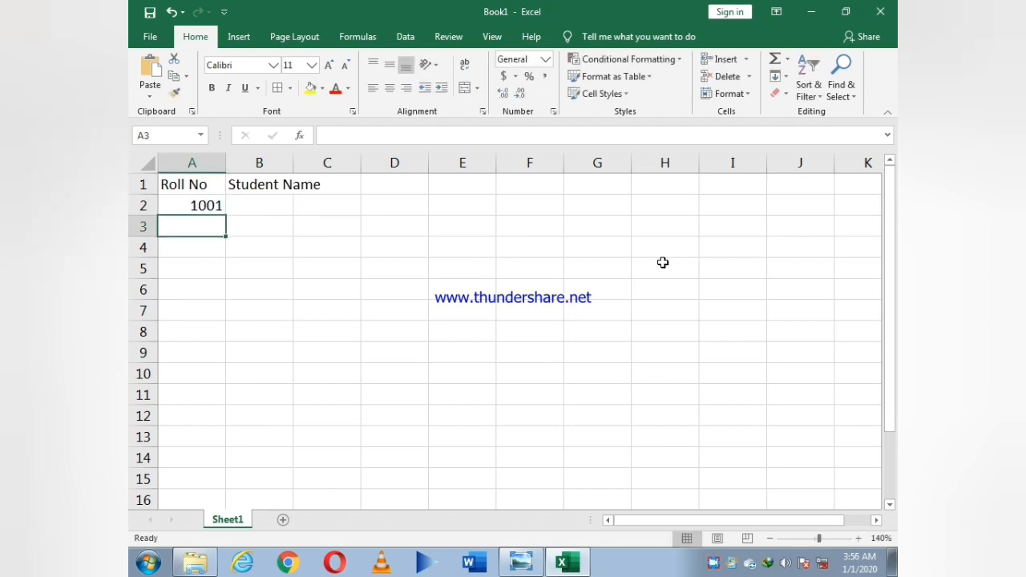
pyautogui.write('1002')
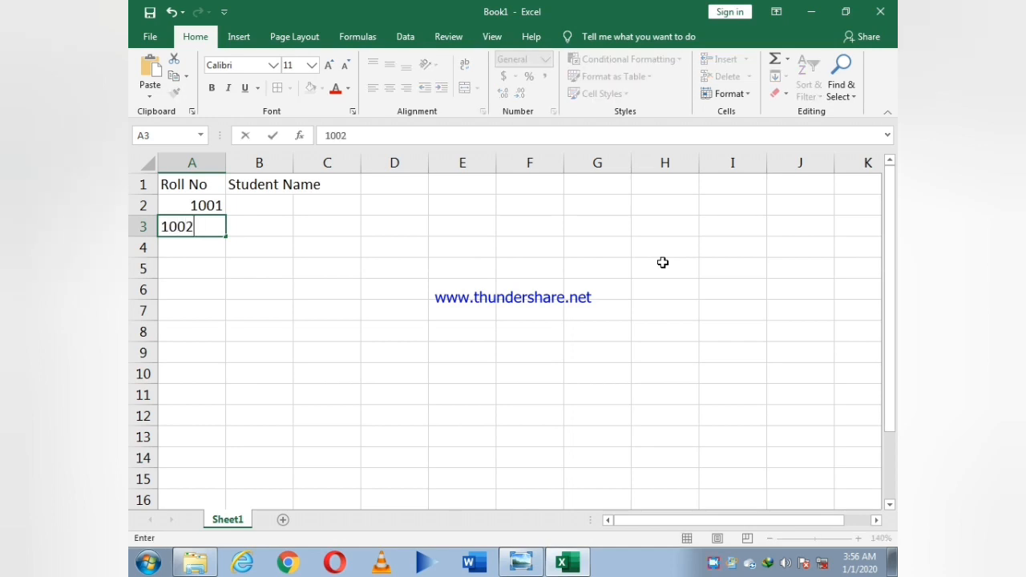
pyautogui.press('Return')
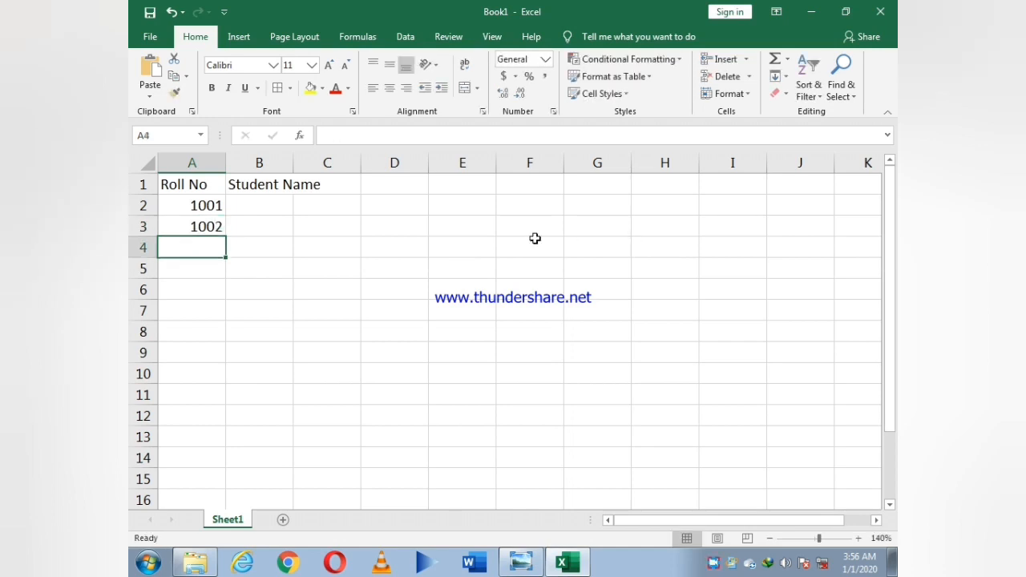
pyautogui.click(208, 205)
pyautogui.moveTo(208, 205); pyautogui.dragTo(214, 332)
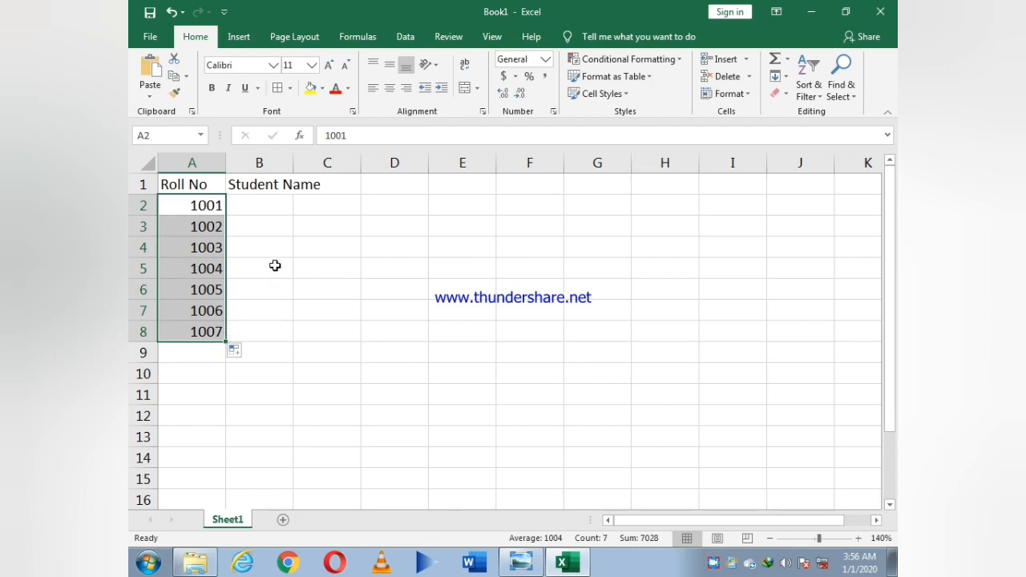
# Step: Enter the first names of the first four students in B2:B5, one per cell
pyautogui.click(270, 208)
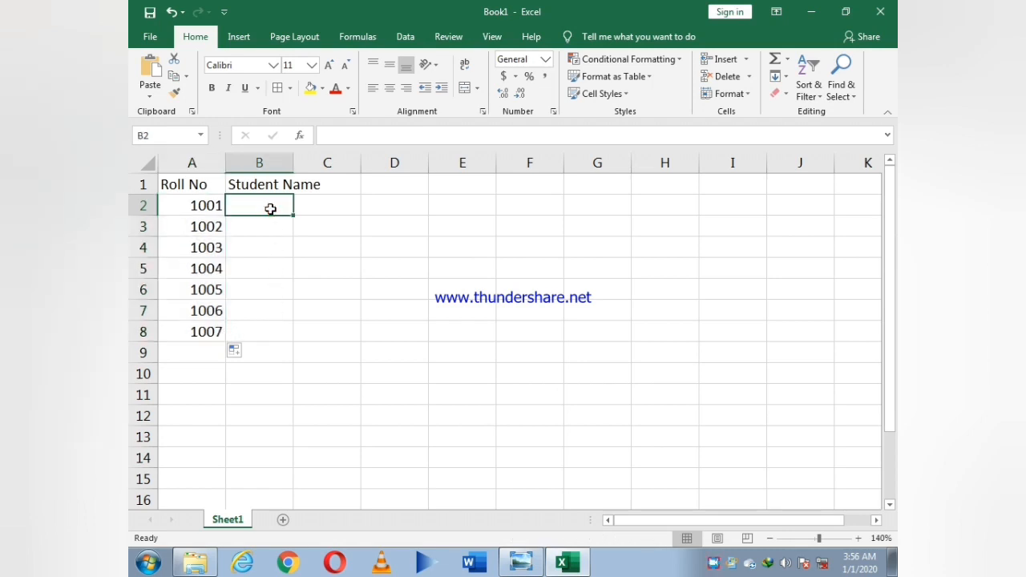
pyautogui.write('Tom')
pyautogui.press('Return')
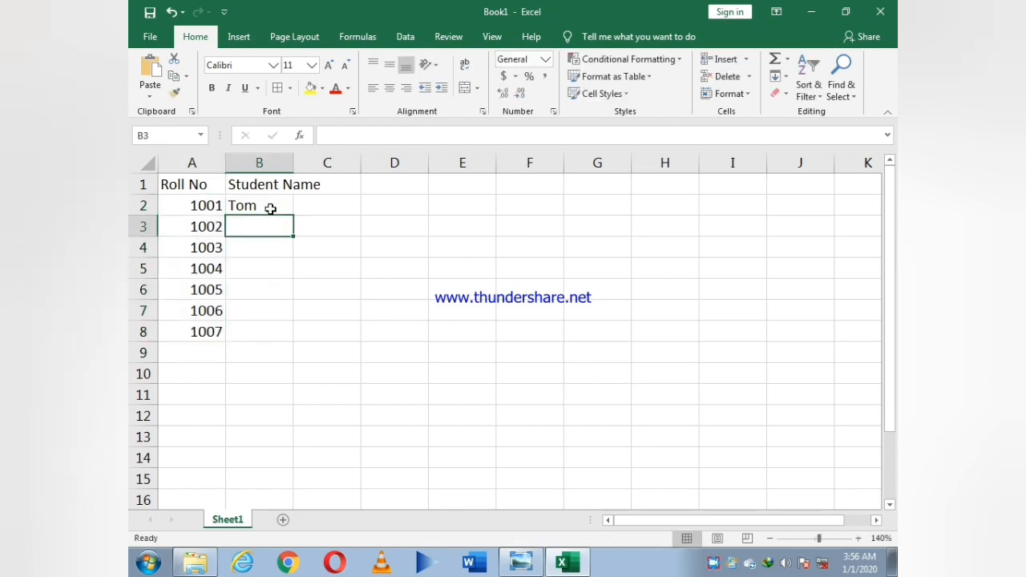
pyautogui.write('Ma')
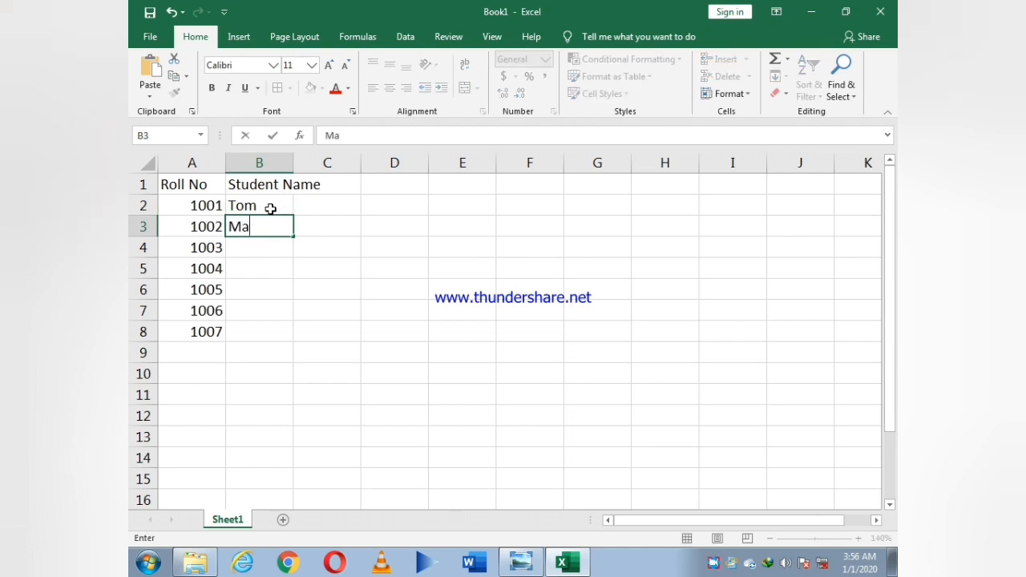
pyautogui.write('ck')
pyautogui.press('Return')
pyautogui.write('John')
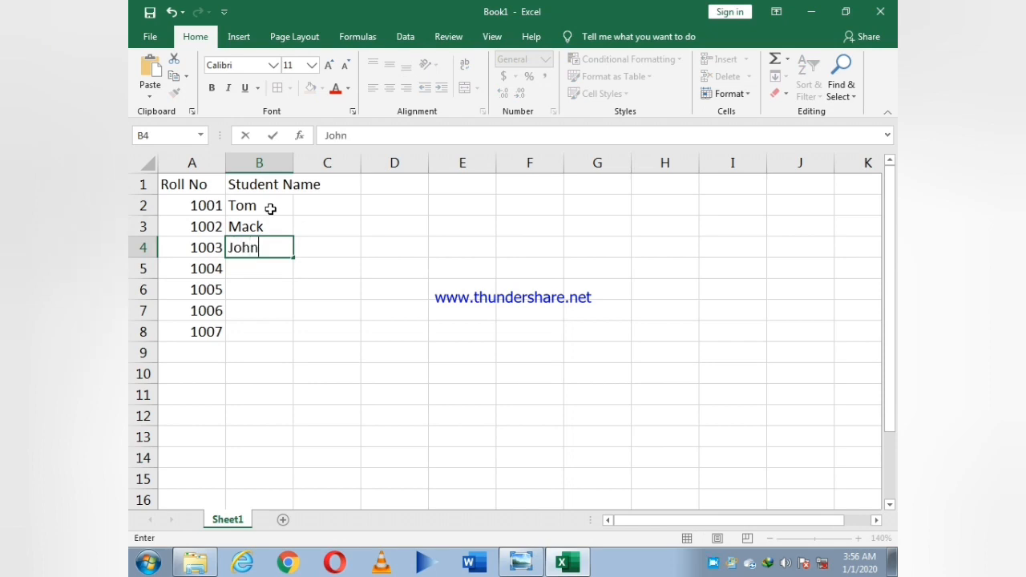
pyautogui.press('Return')
pyautogui.write('Alex')
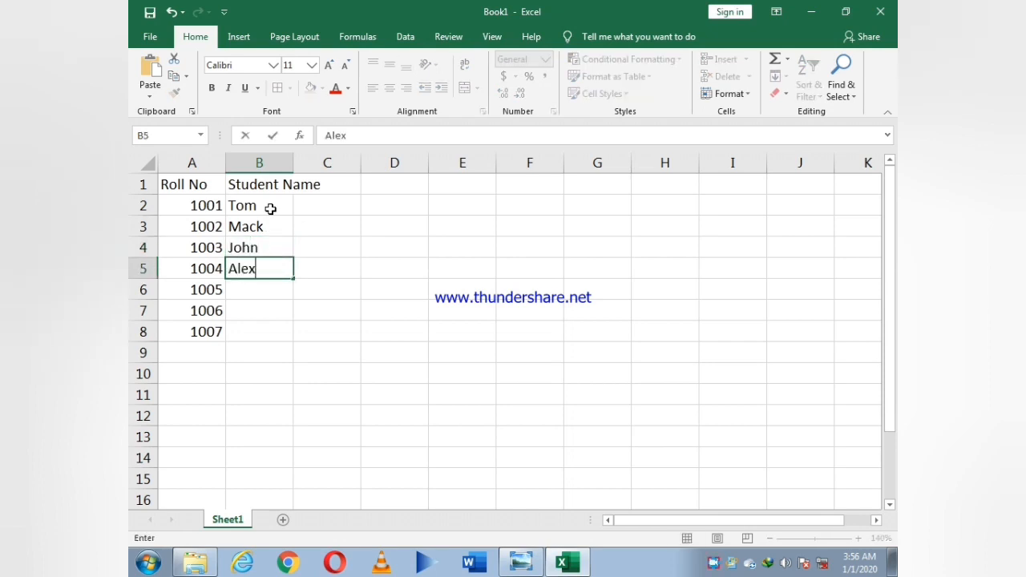
pyautogui.press('Return')
# Step: Enter the last three students' first names in B6:B8 and fit column B's width to its contents
pyautogui.write('C')
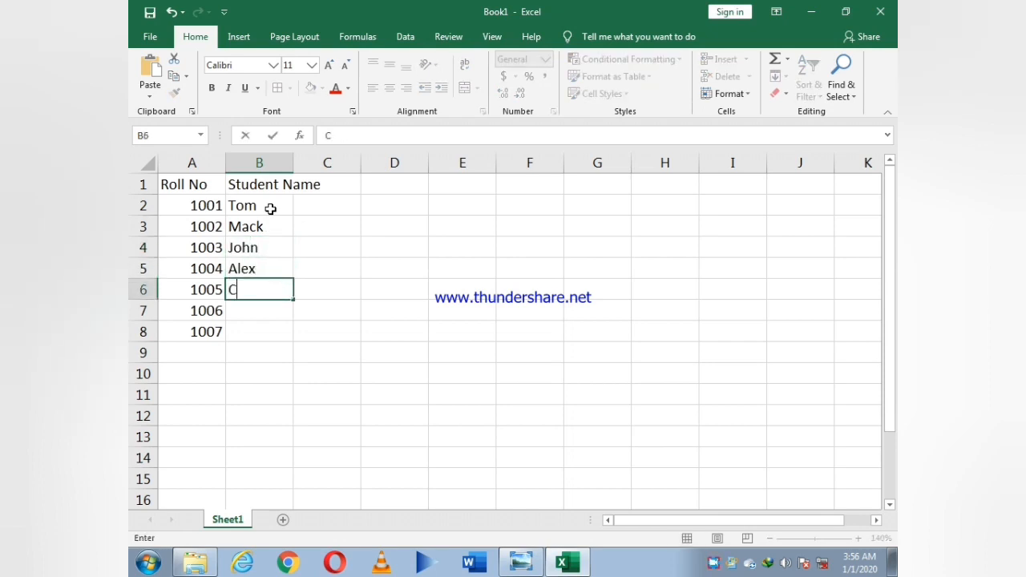
pyautogui.write('ristopher')
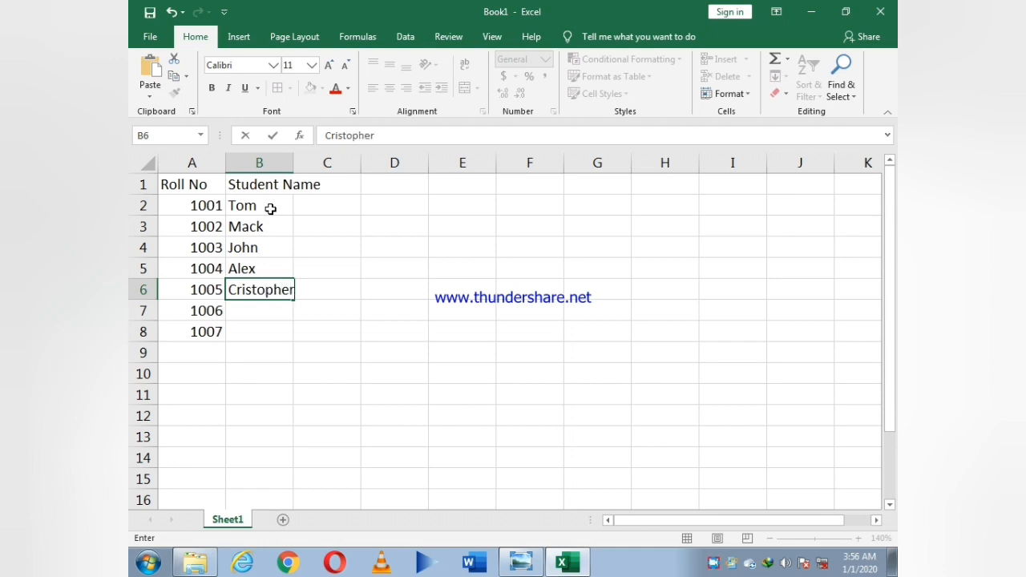
pyautogui.press('Return')
pyautogui.write('Har')
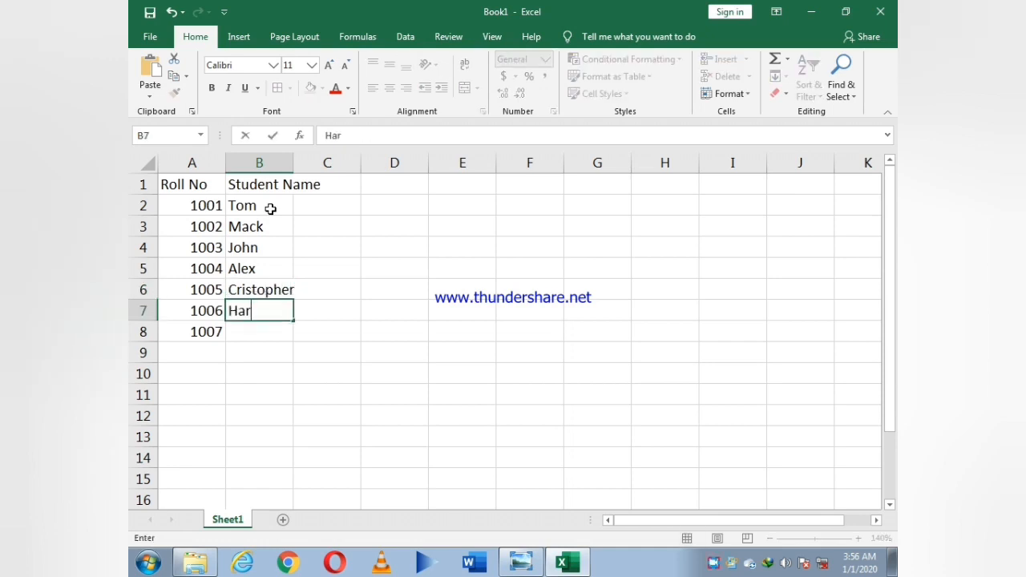
pyautogui.write('ry')
pyautogui.press('Return')
pyautogui.write('James')
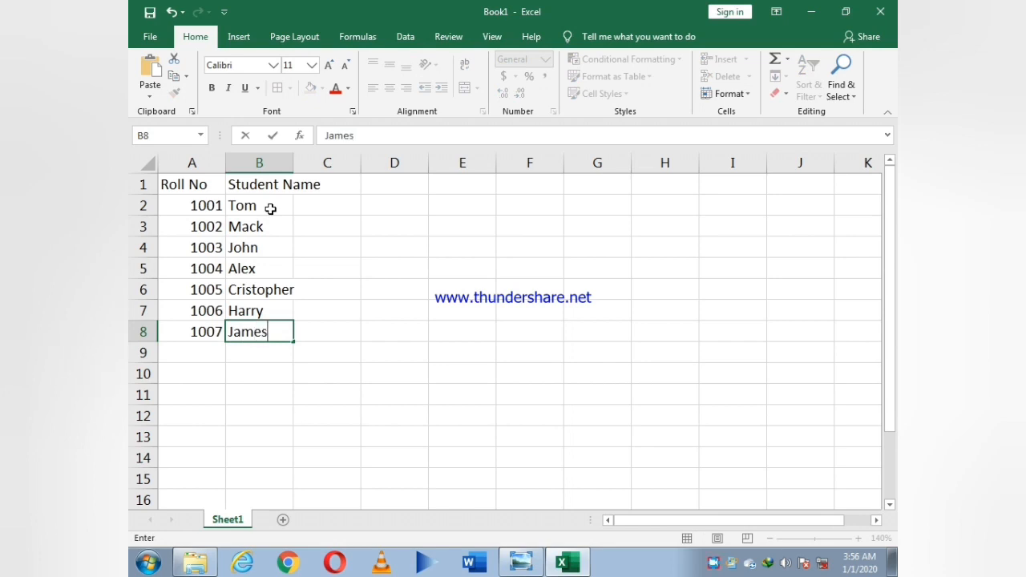
pyautogui.press('Tab')
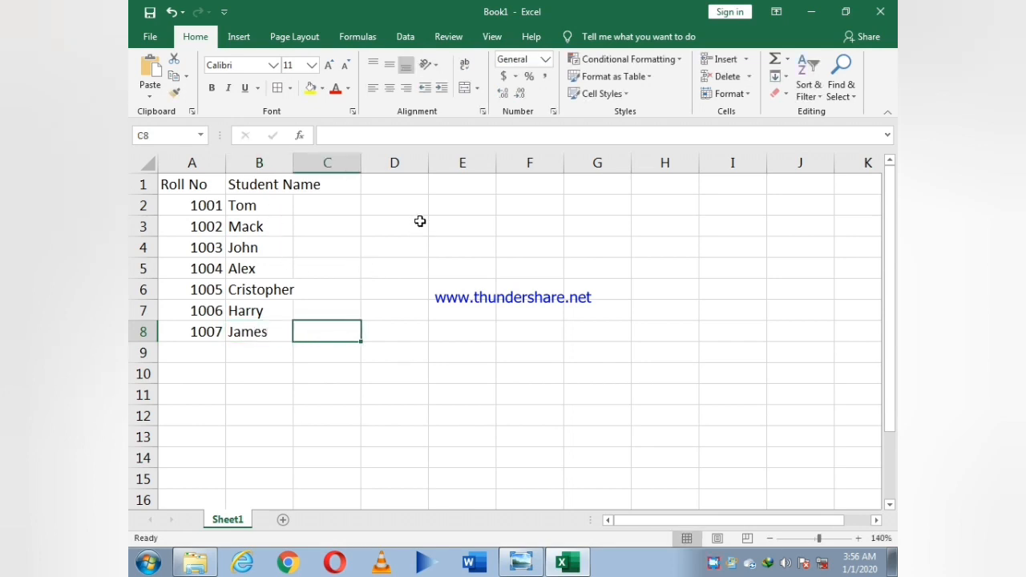
pyautogui.doubleClick(291, 157)
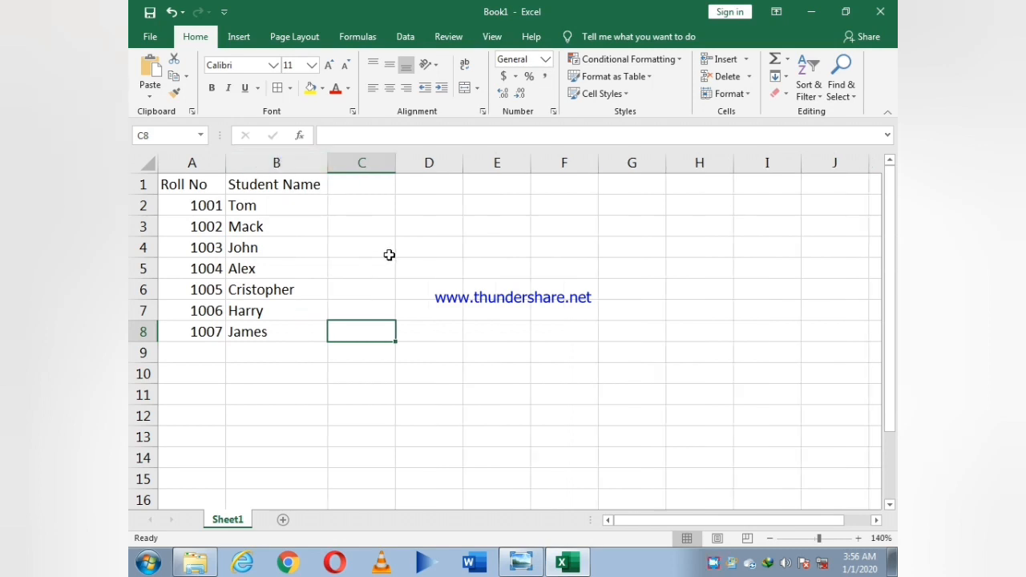
# Step: Centre the contents of A1:B8 horizontally and make the headers in A1:B1 bold
pyautogui.click(183, 185)
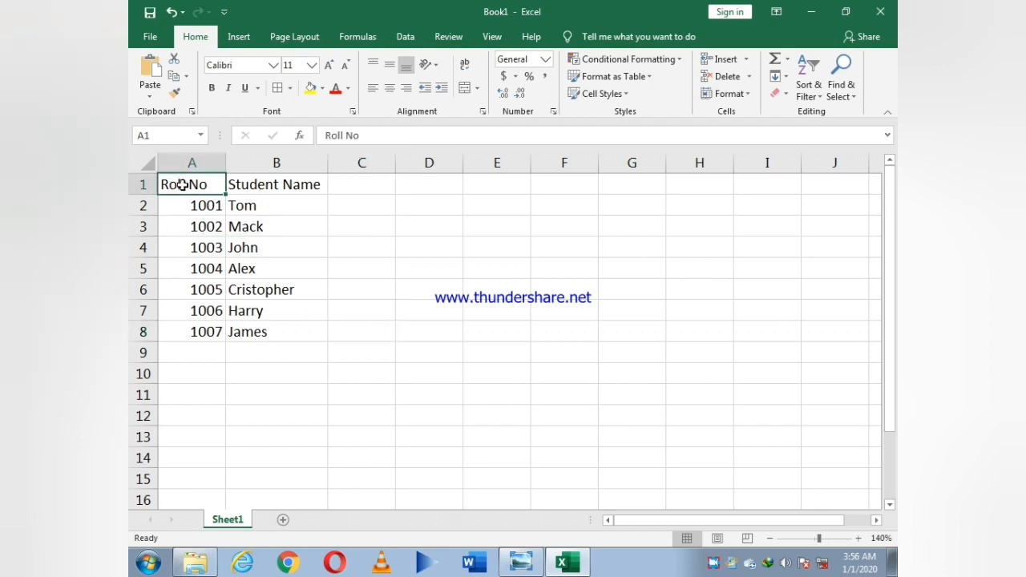
pyautogui.moveTo(182, 185); pyautogui.dragTo(265, 329)
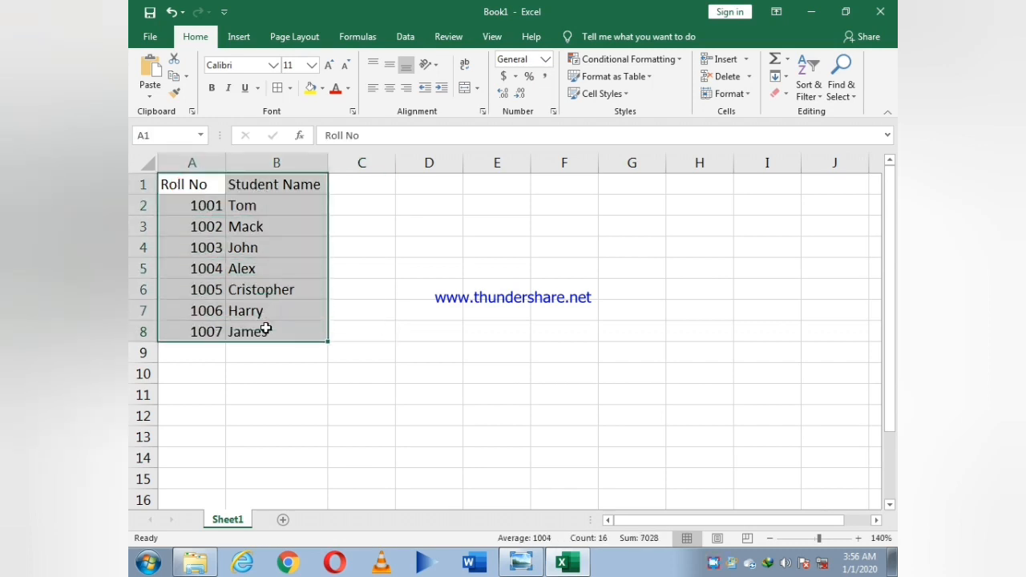
pyautogui.click(389, 89)
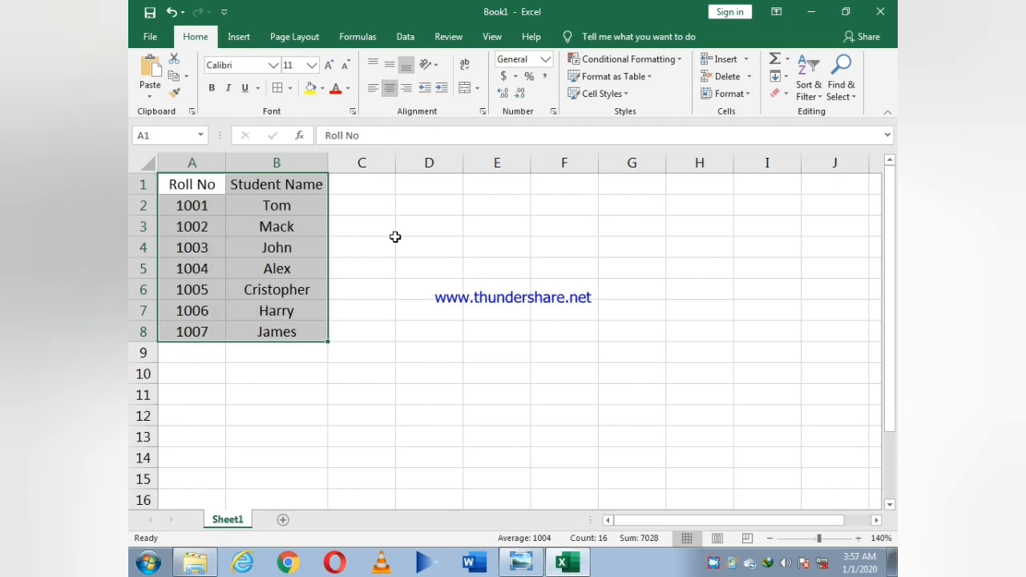
pyautogui.moveTo(186, 184); pyautogui.dragTo(257, 184)
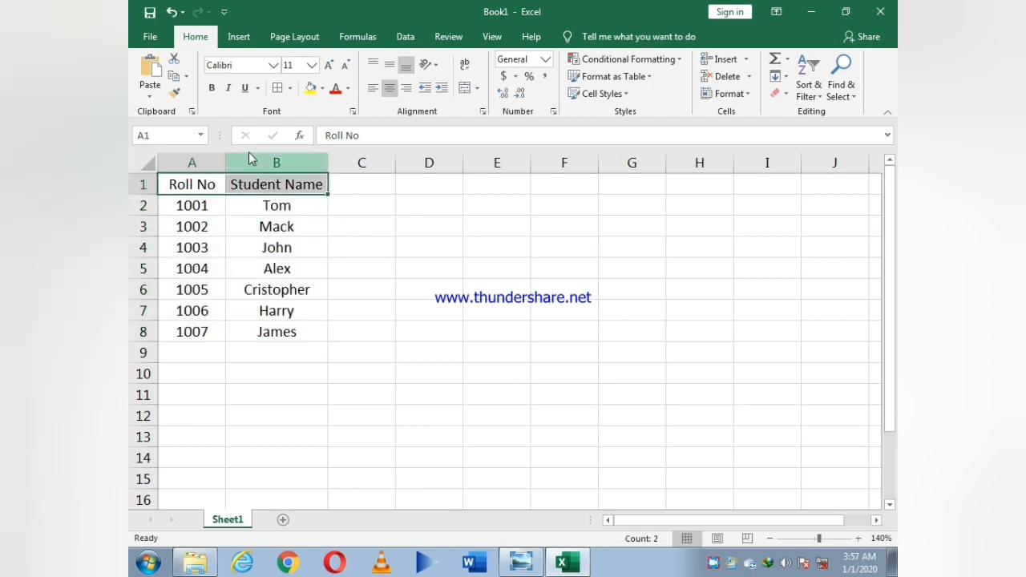
pyautogui.click(213, 93)
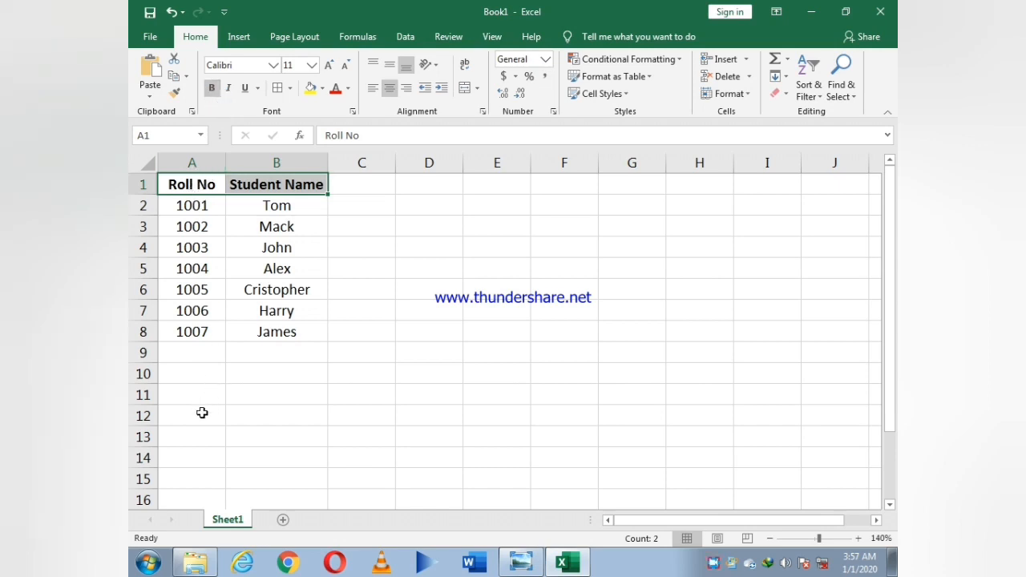
# Step: Enter the title "Status" in A12 and merge and centre it across A12:B12
pyautogui.click(202, 412)
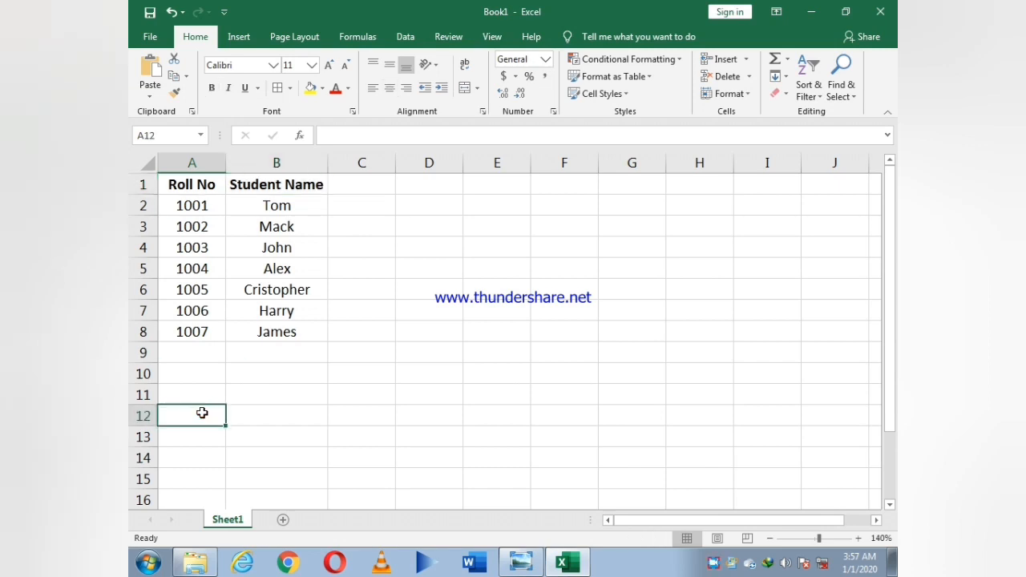
pyautogui.write('Status')
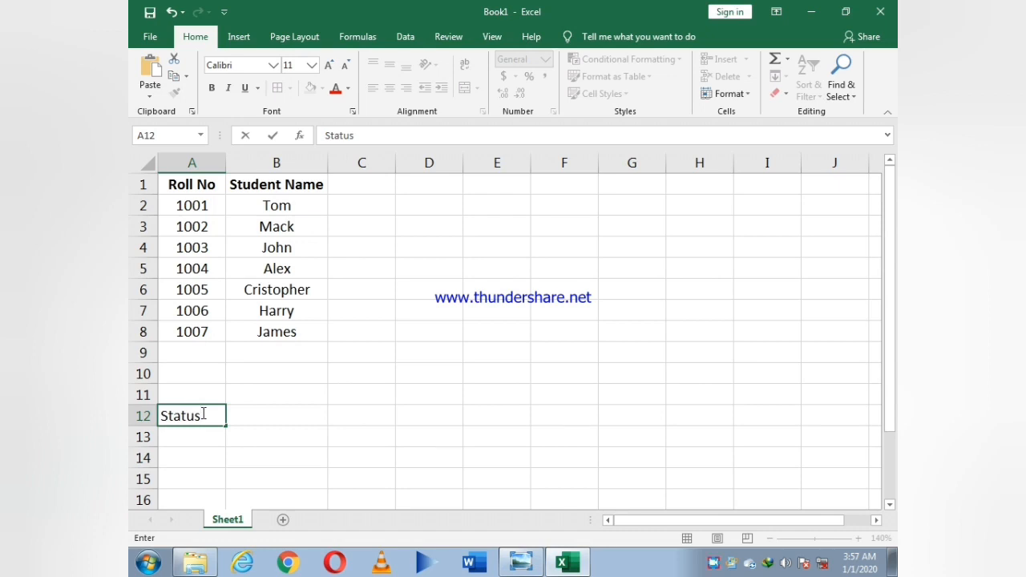
pyautogui.press('Return')
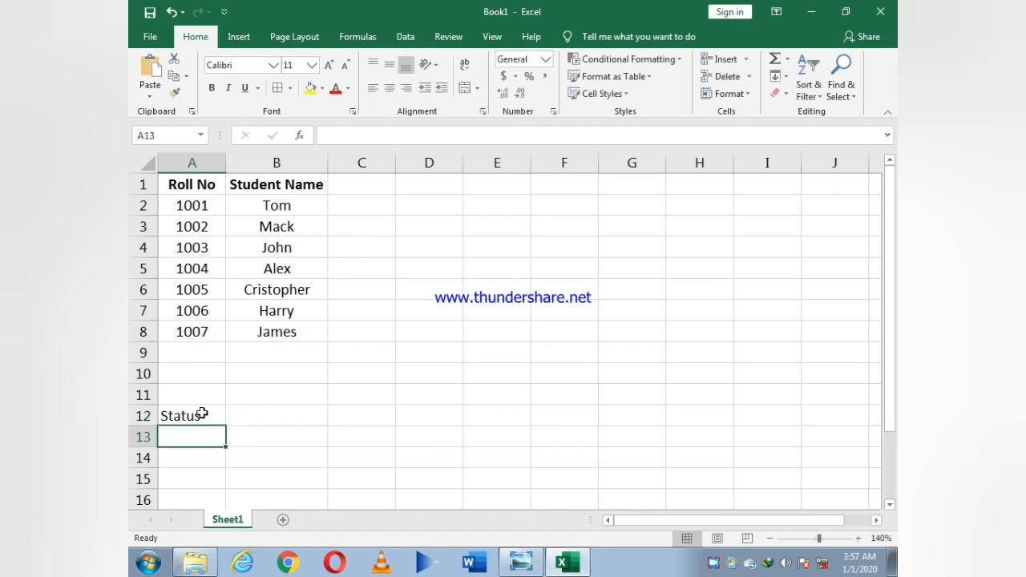
pyautogui.moveTo(202, 413); pyautogui.dragTo(259, 422)
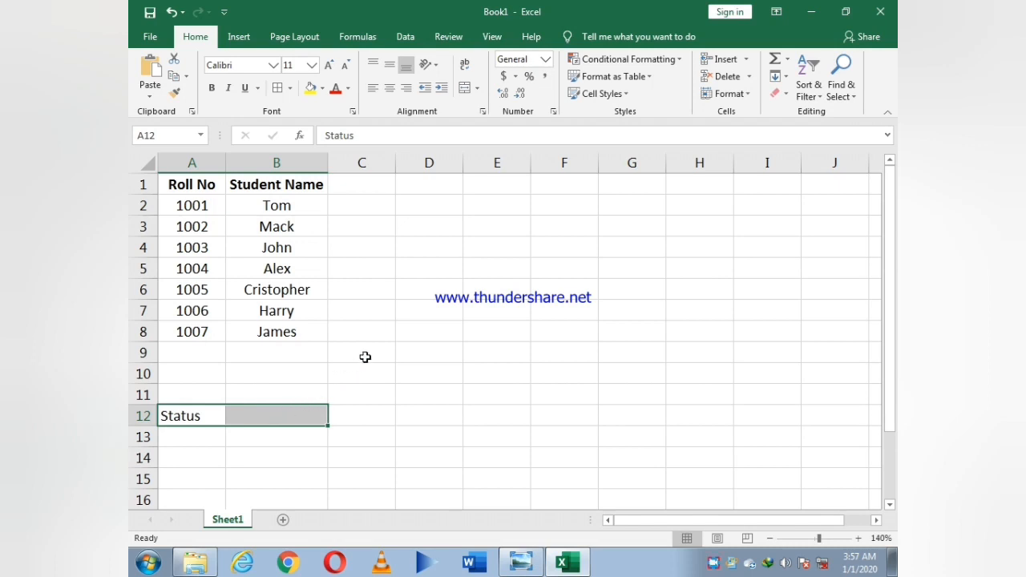
pyautogui.click(464, 94)
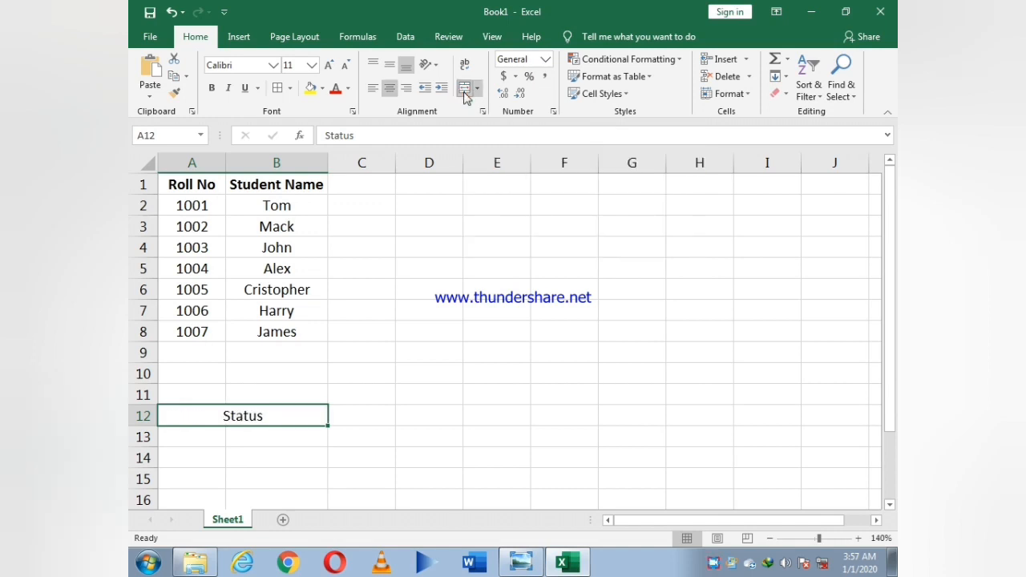
# Step: Enter the headers "Roll No" in A13 and "Student Name" in B13 below the Status title
pyautogui.click(175, 437)
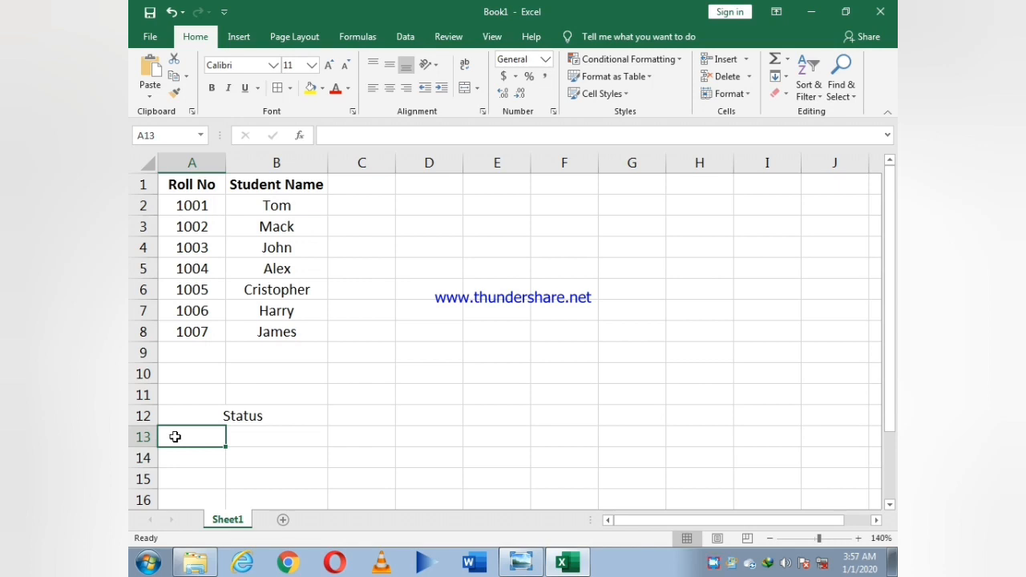
pyautogui.write('Roll ')
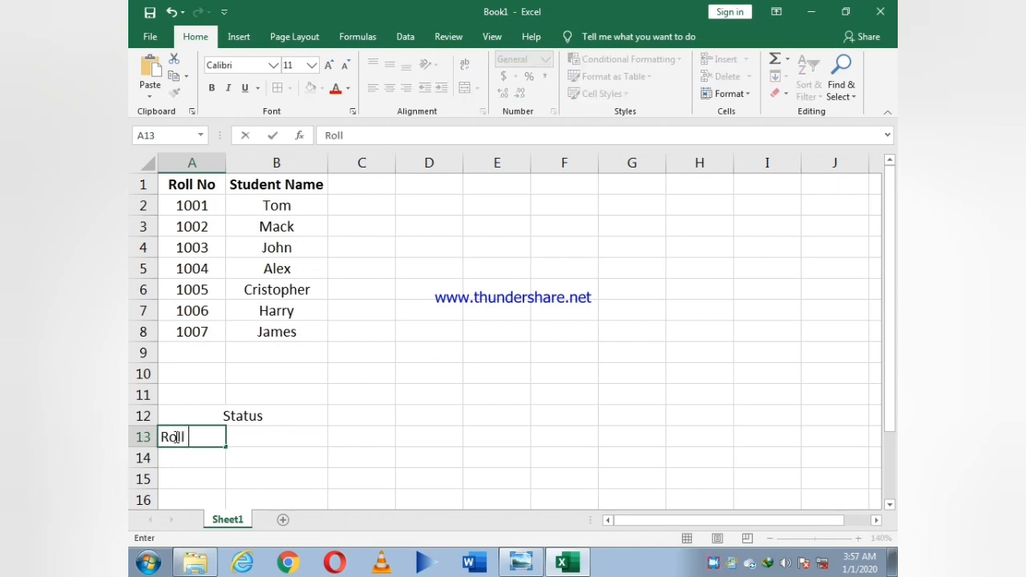
pyautogui.write('No')
pyautogui.press('Tab')
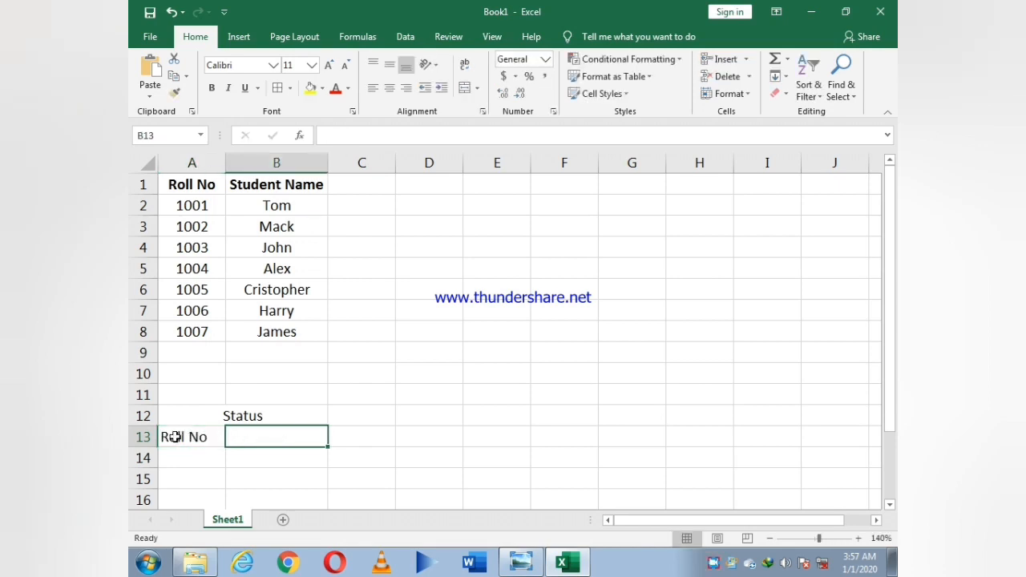
pyautogui.write('st')
pyautogui.press('BackSpace')
pyautogui.press('BackSpace')
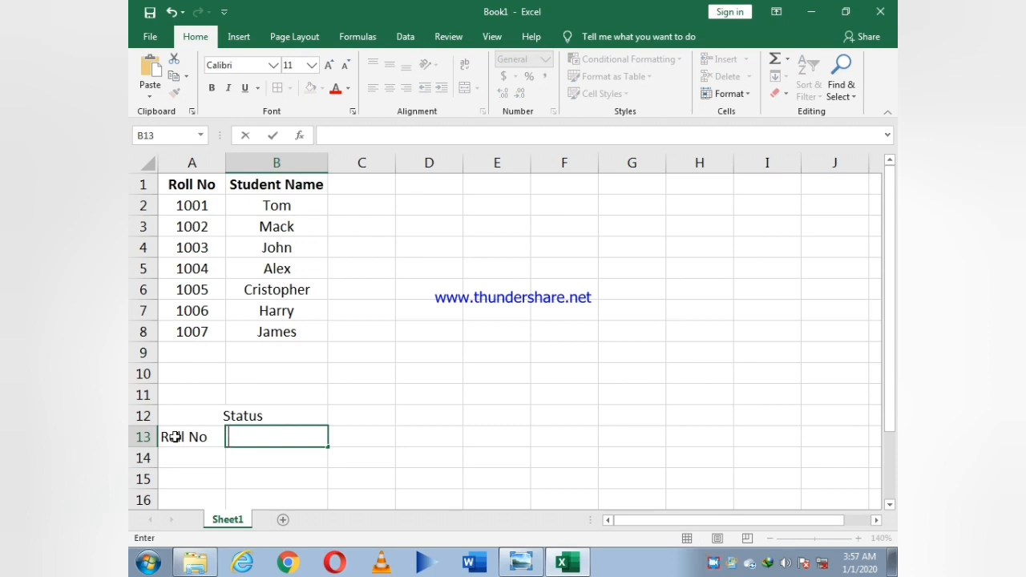
pyautogui.write('Stueent Name')
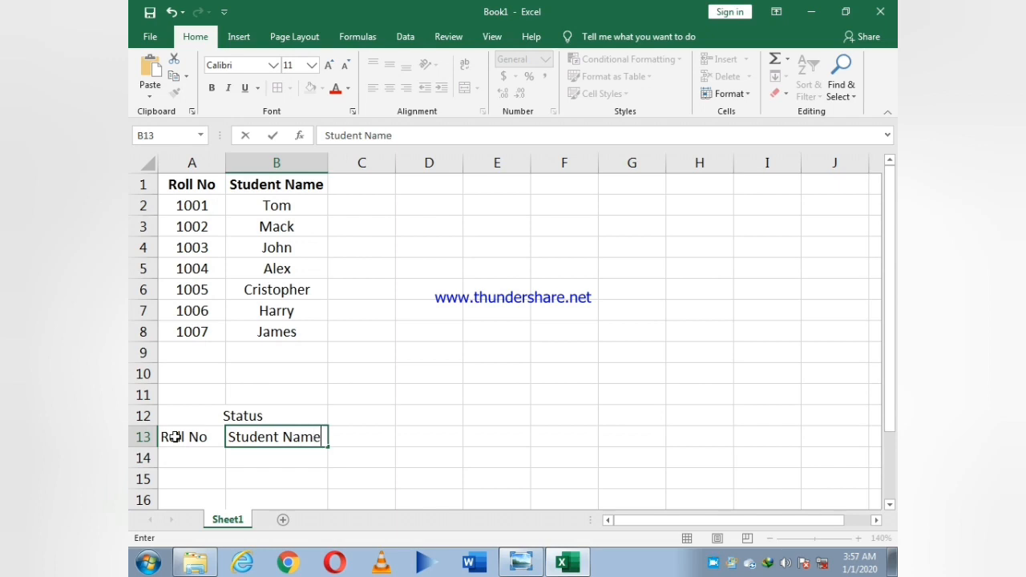
# Step: Make the Status title in A12 and the headers in A13:B13 bold
pyautogui.press('Return')
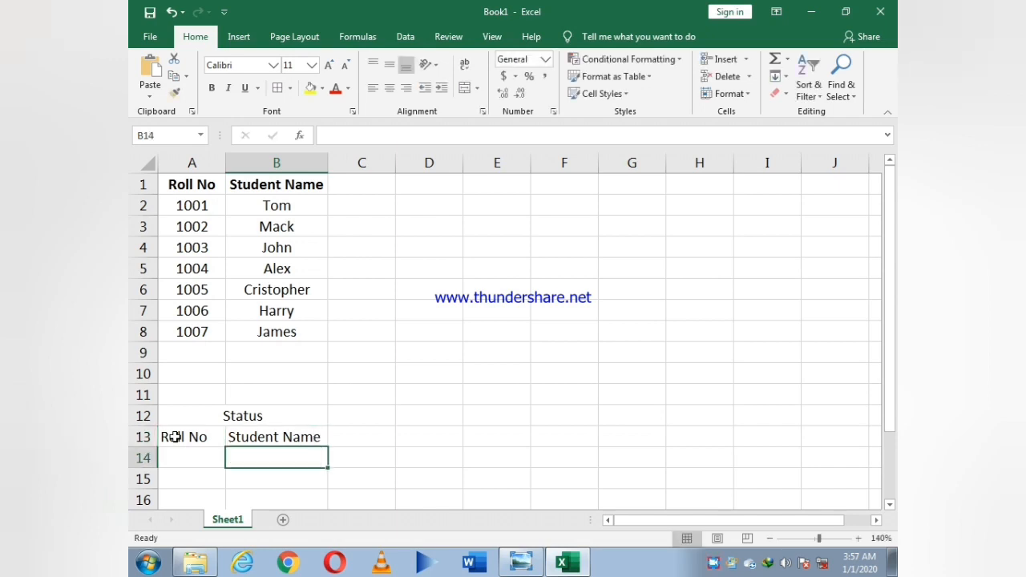
pyautogui.click(207, 415)
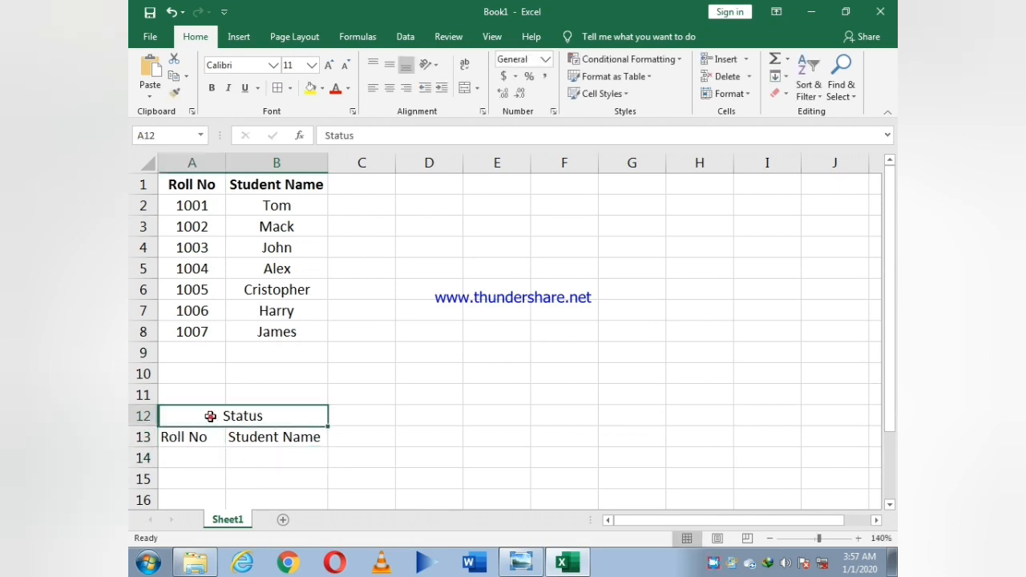
pyautogui.click(212, 87)
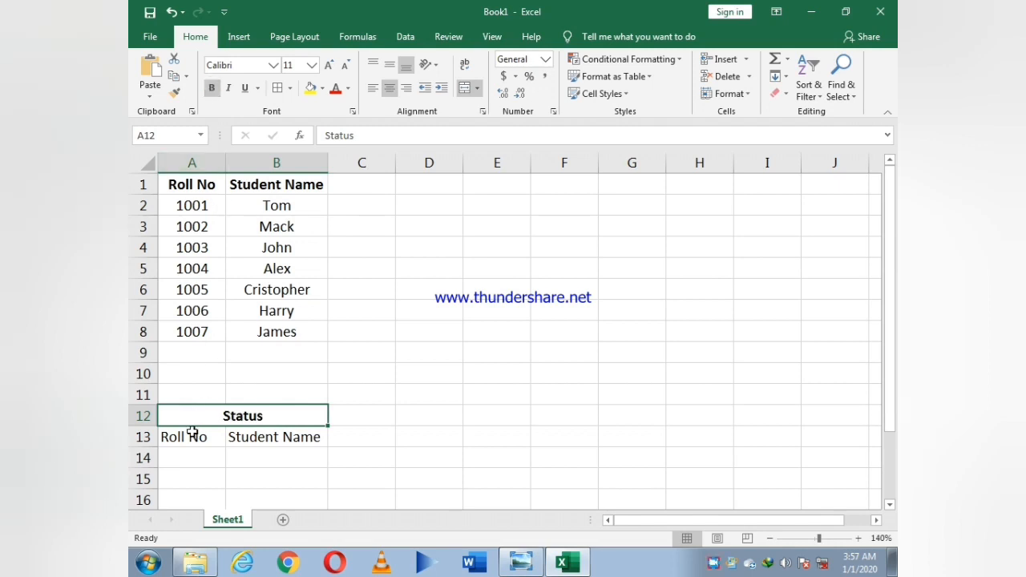
pyautogui.moveTo(192, 433); pyautogui.dragTo(248, 434)
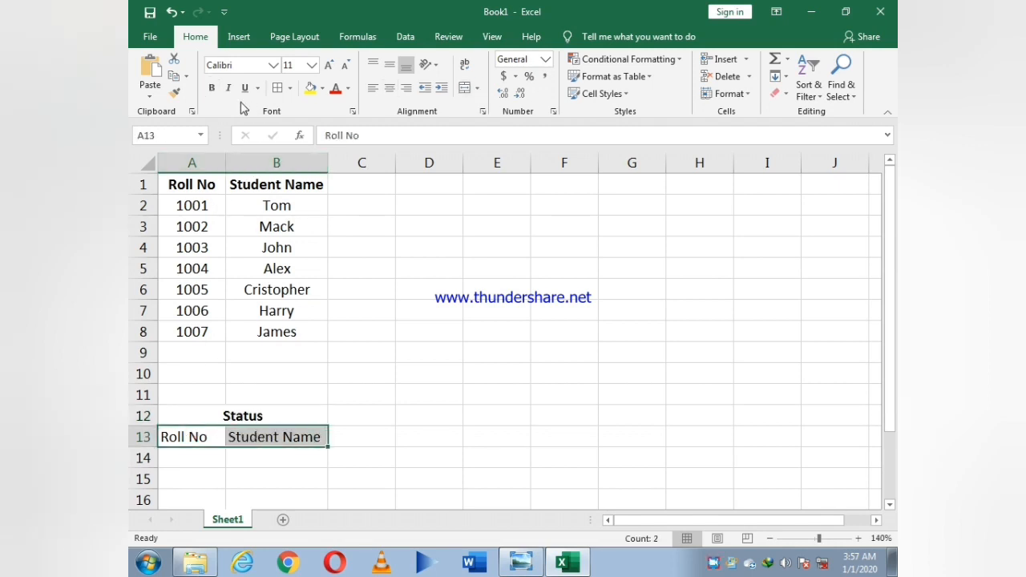
pyautogui.click(211, 87)
pyautogui.click(430, 368)
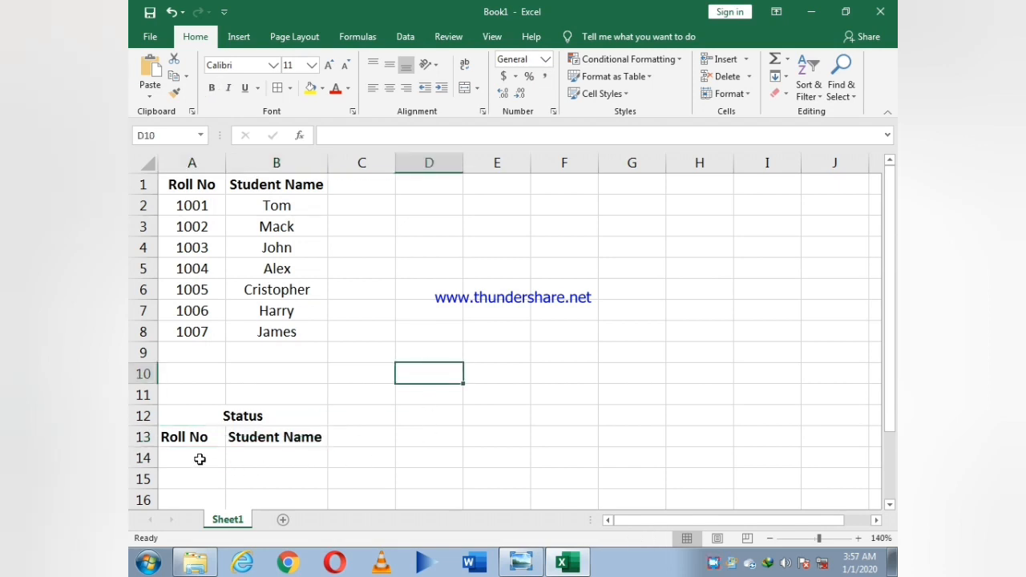
# Step: Enter the formula =vlookup(A14,A1:B8,2,0) in B14 to return the student name for the roll number in A14
pyautogui.click(232, 457)
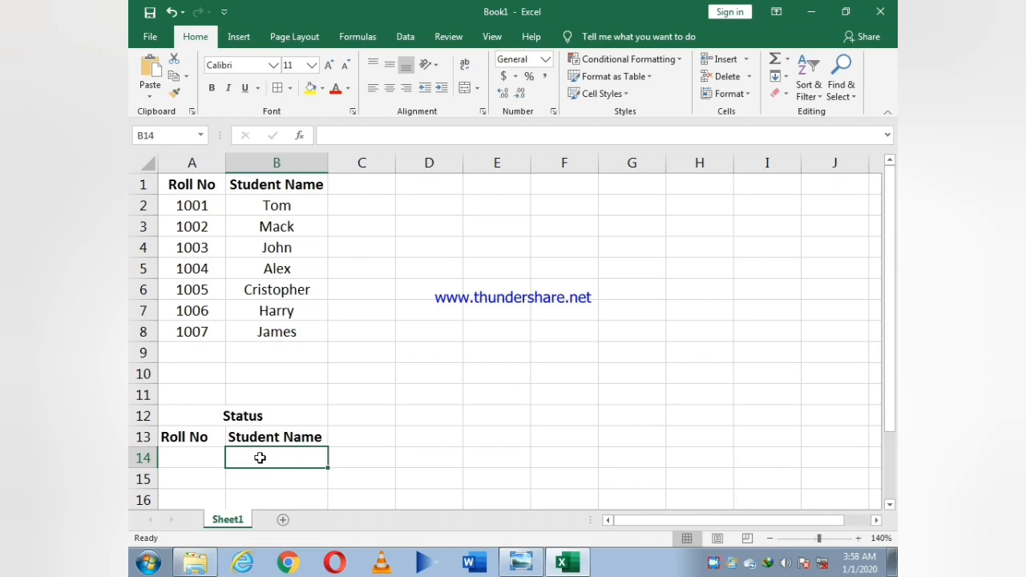
pyautogui.write('=')
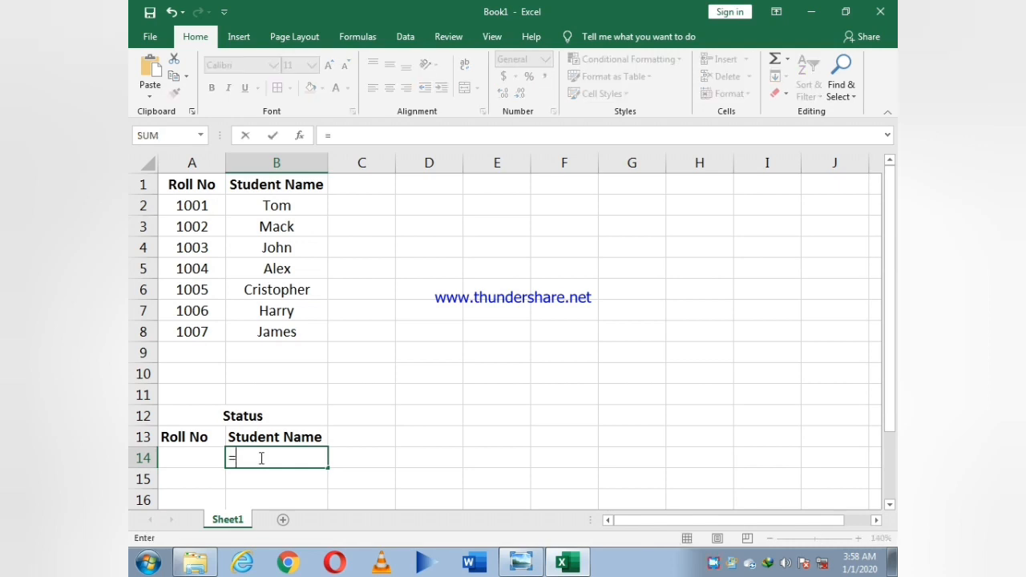
pyautogui.write('v')
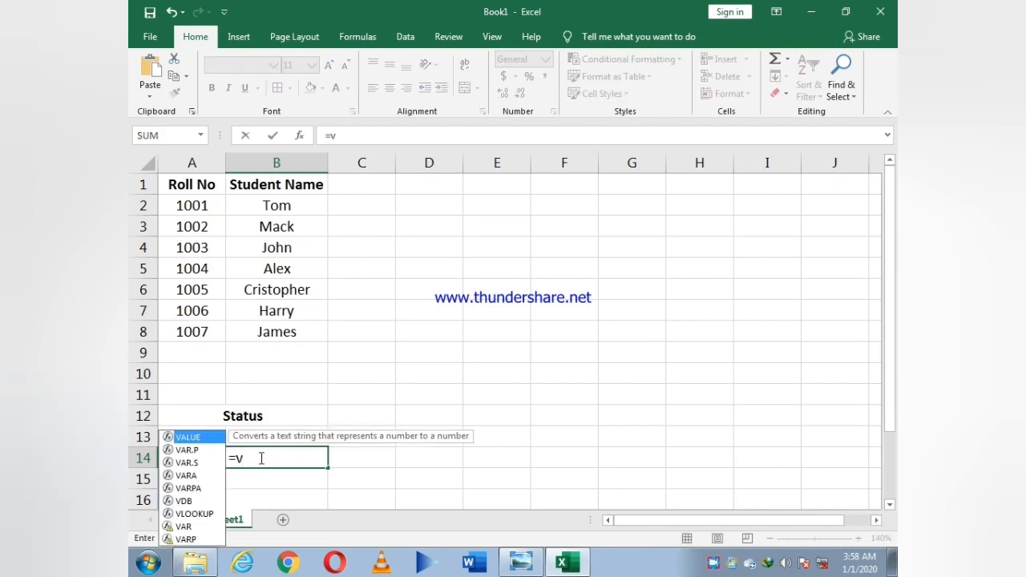
pyautogui.write('l')
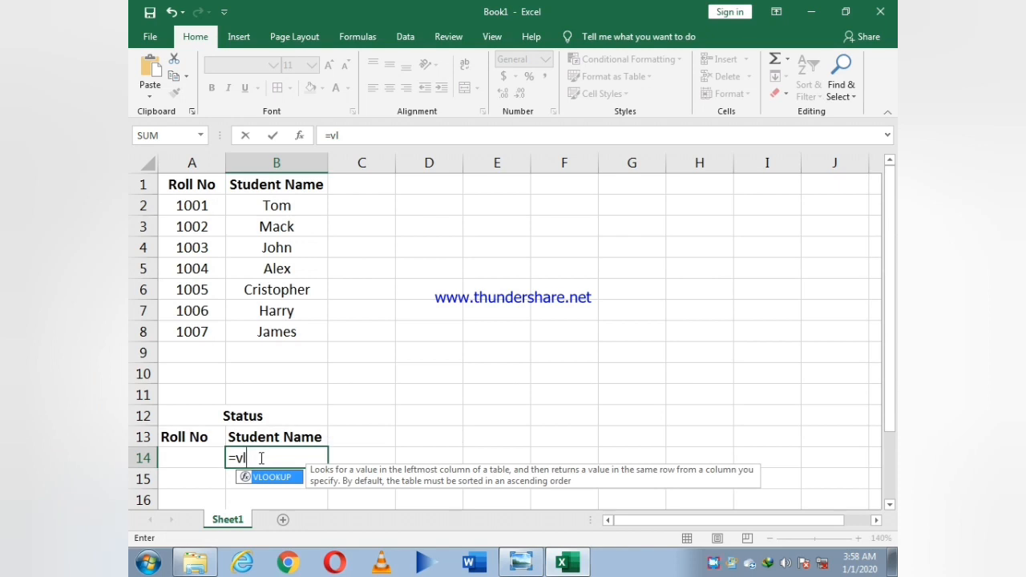
pyautogui.write('ookup(')
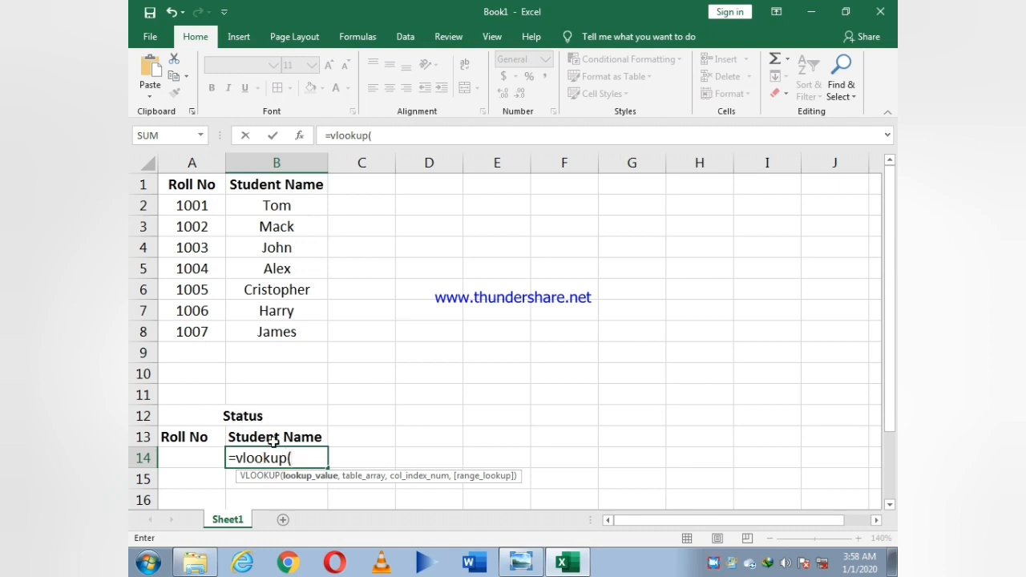
pyautogui.click(198, 458)
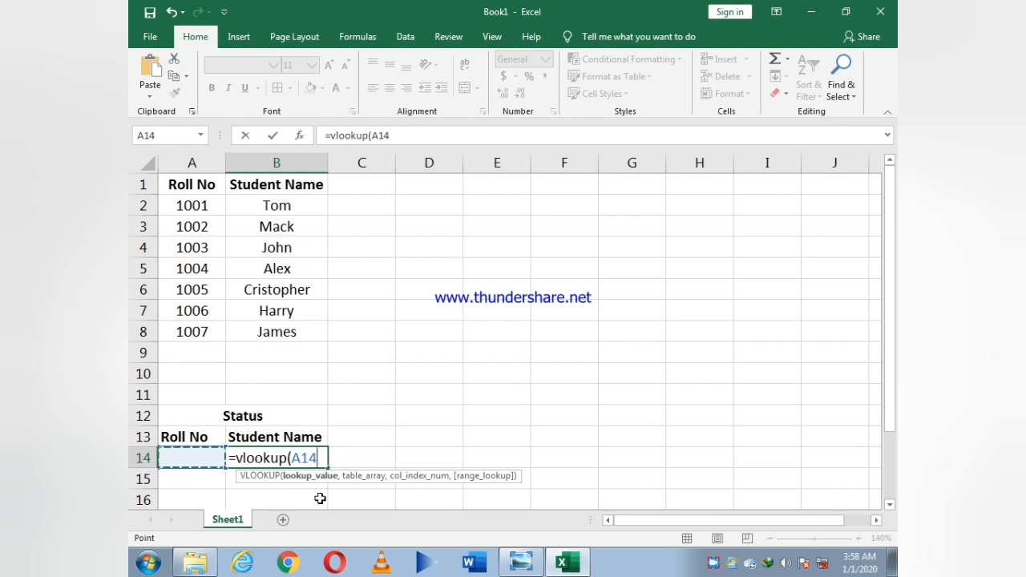
pyautogui.write(',')
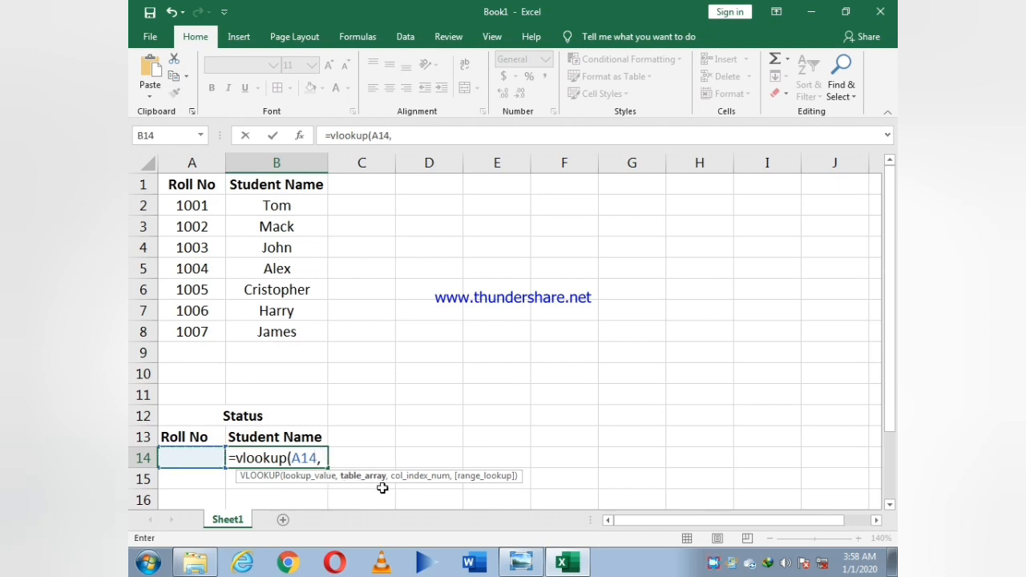
pyautogui.click(176, 189)
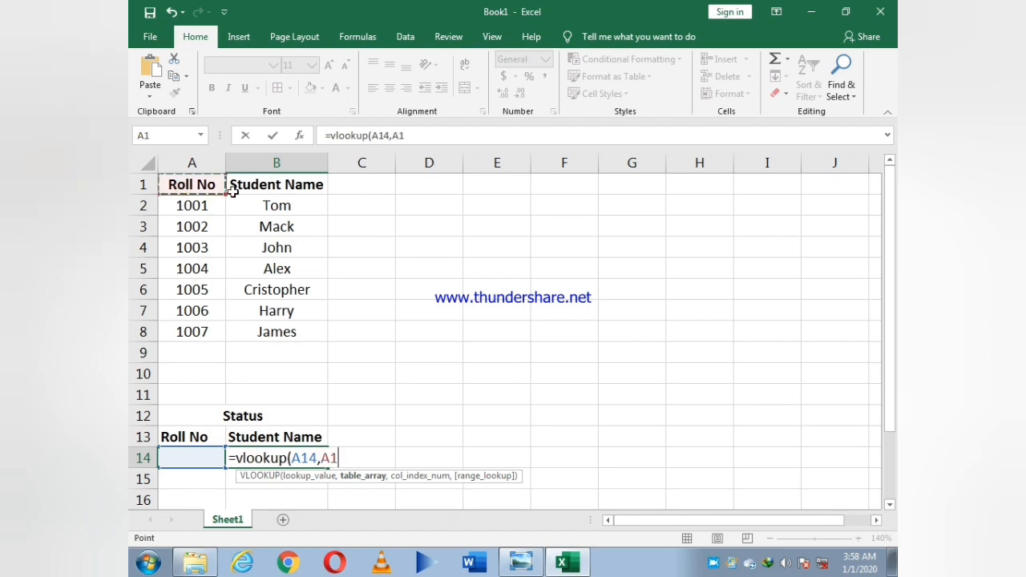
pyautogui.moveTo(233, 191); pyautogui.dragTo(262, 332)
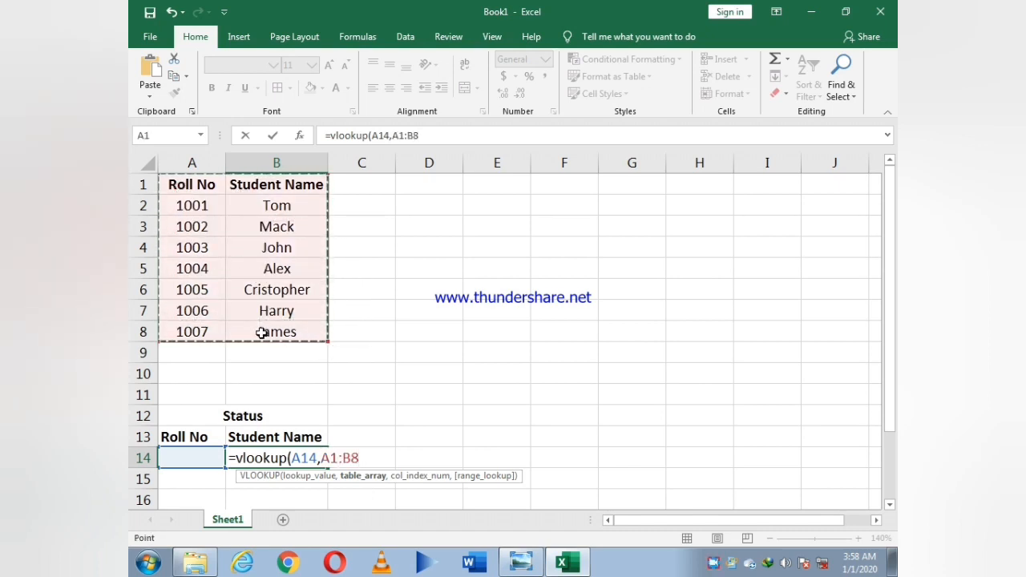
pyautogui.write(',')
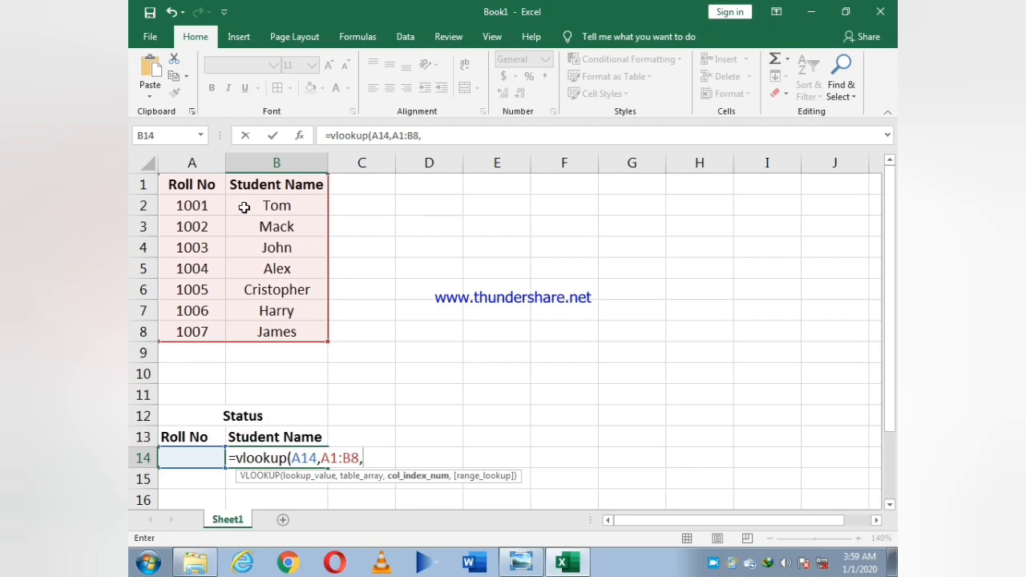
pyautogui.write('2,0')
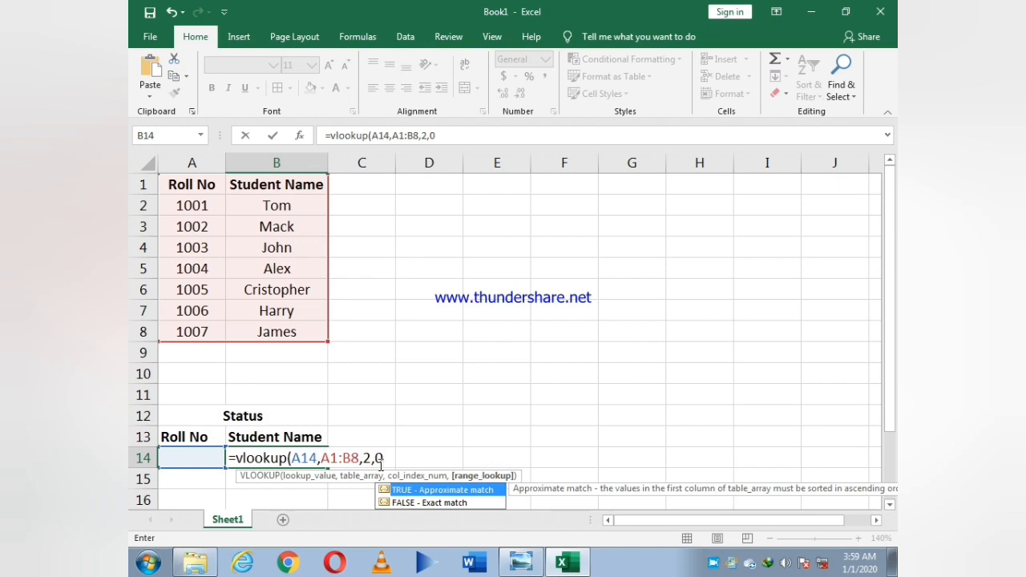
pyautogui.write(')')
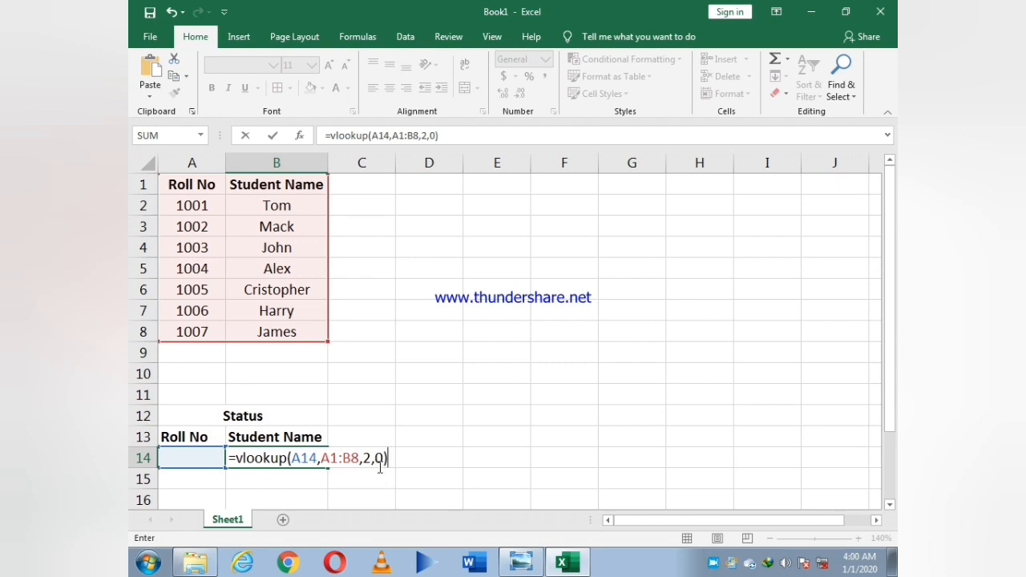
pyautogui.press('Return')
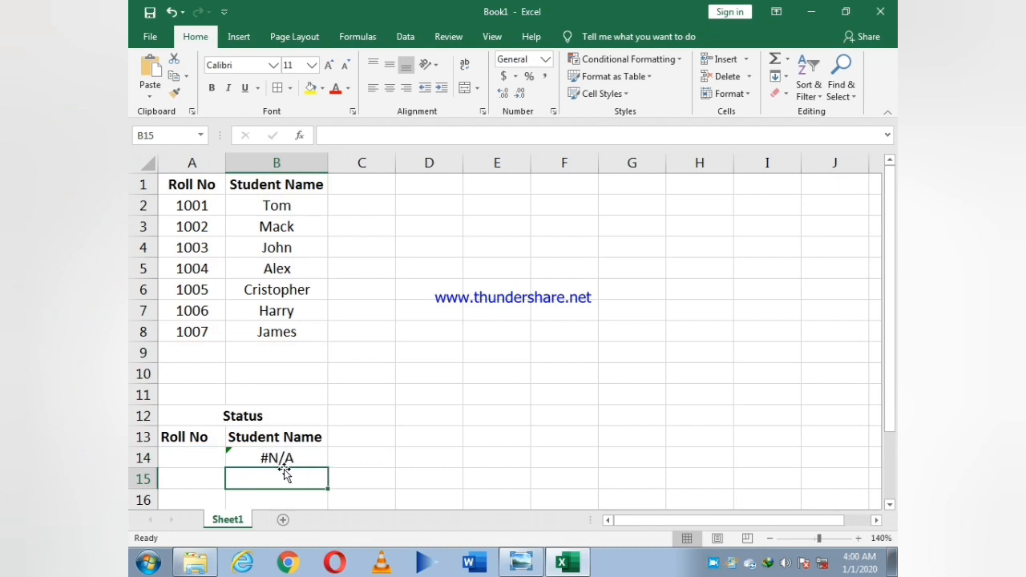
# Step: Enter roll number 1001 in A14 to test the name lookup
pyautogui.click(183, 458)
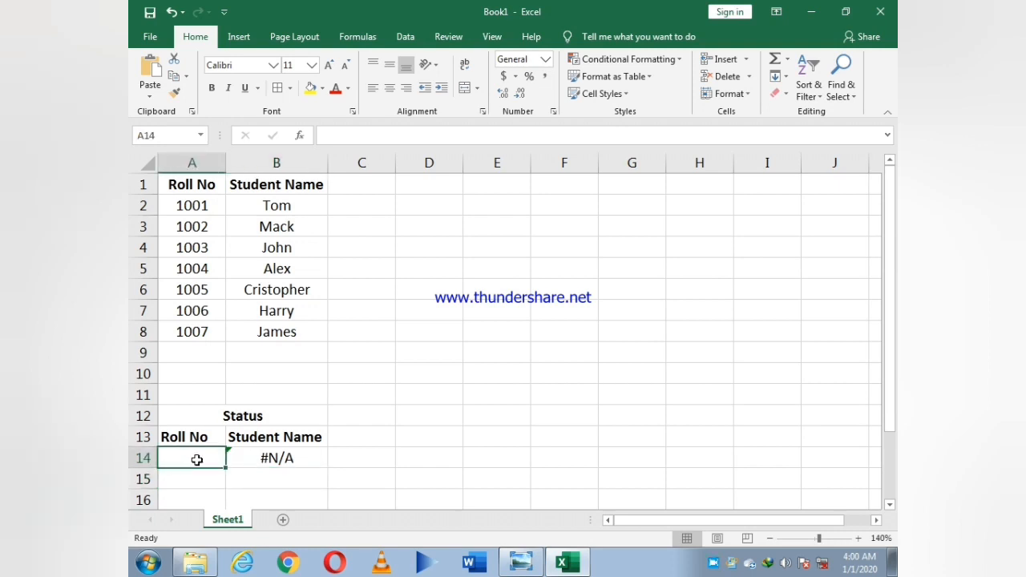
pyautogui.write('1001')
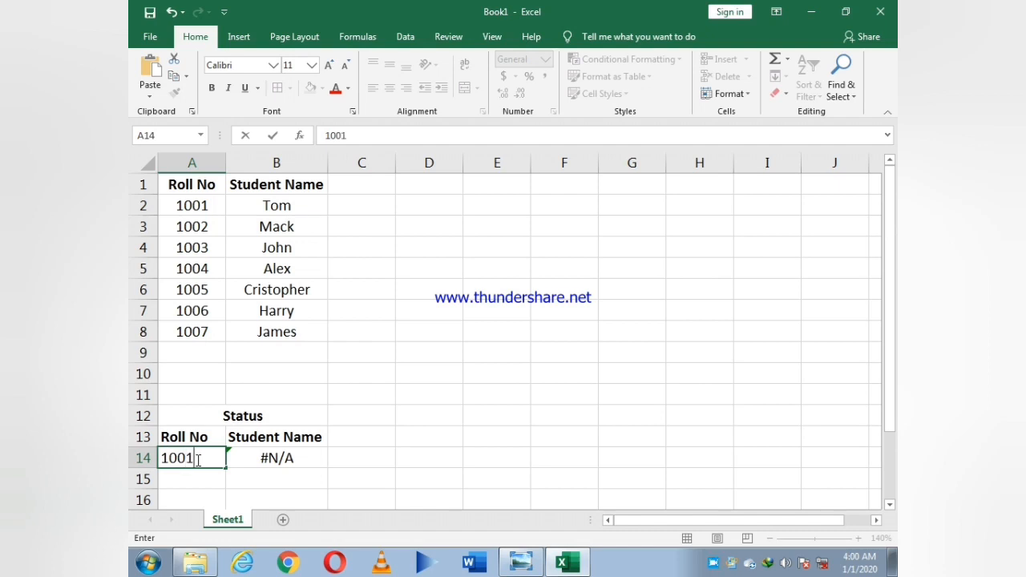
pyautogui.hotkey('ctrl', 'Return')
pyautogui.press('Return')
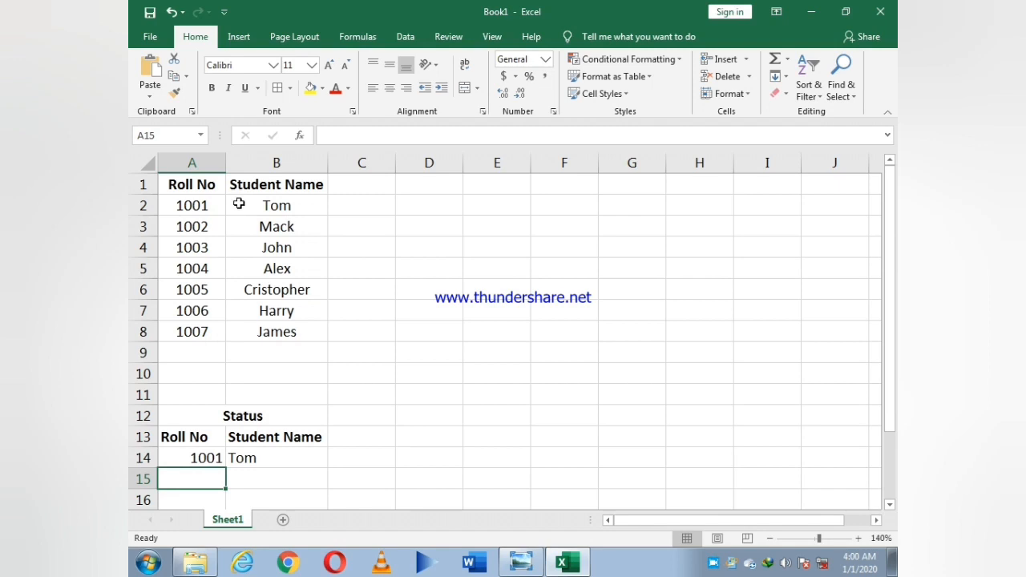
# Step: Centre the contents of A13:B14 in the Status table horizontally
pyautogui.click(194, 433)
pyautogui.moveTo(194, 433); pyautogui.dragTo(277, 451)
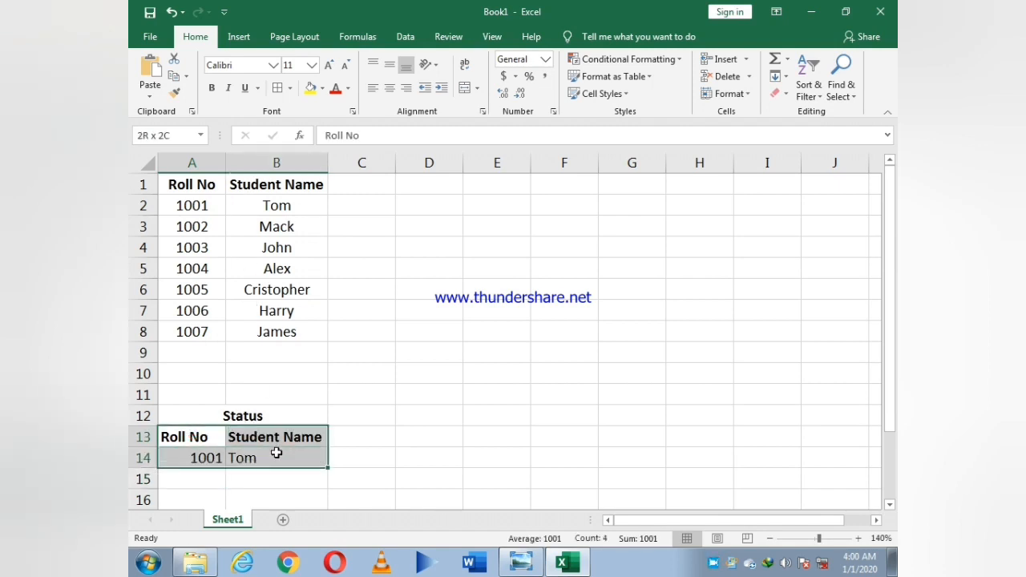
pyautogui.click(390, 88)
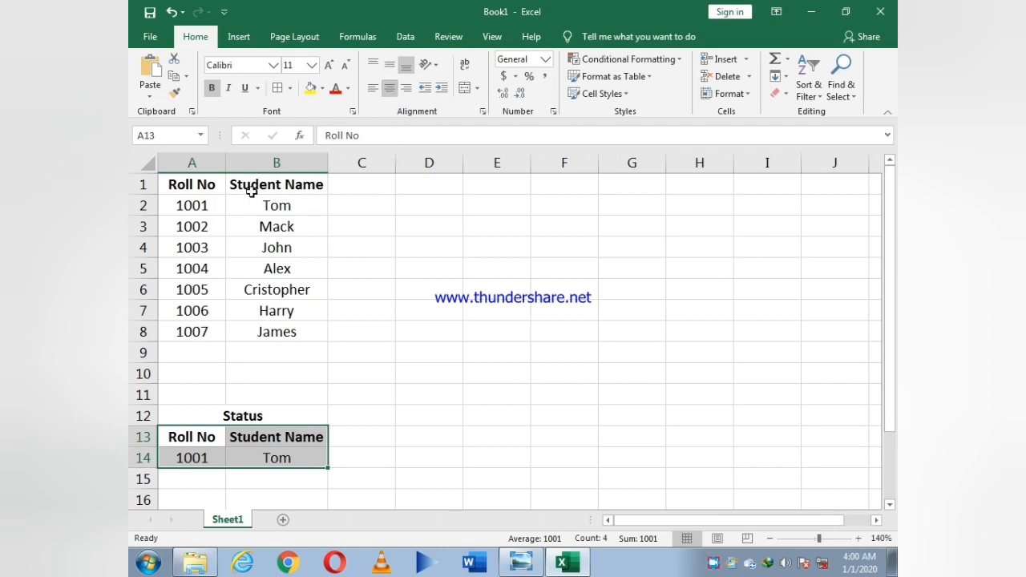
pyautogui.click(375, 411)
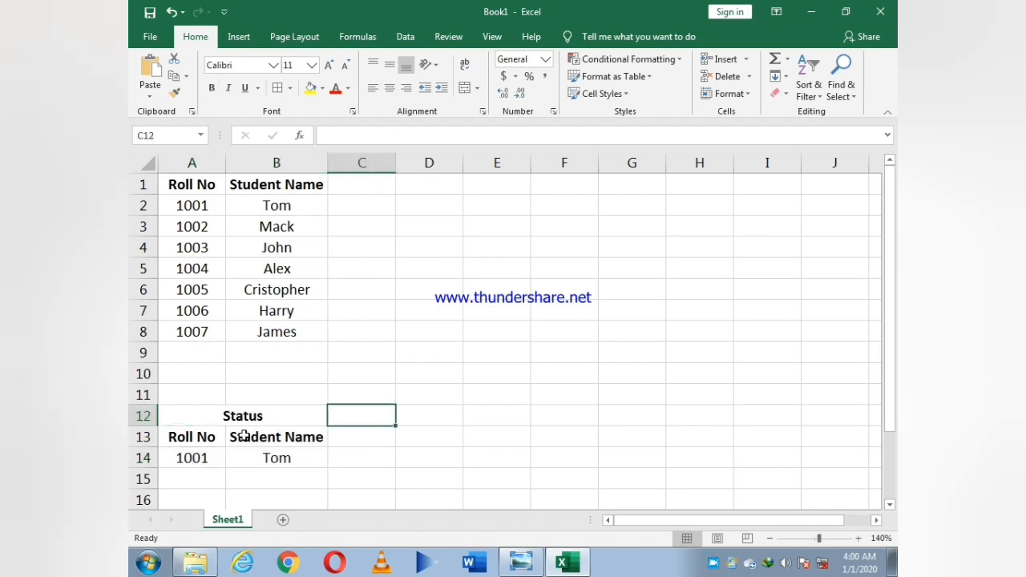
# Step: Test the lookup with roll number 1002 in A14, and replace it with 1007
pyautogui.click(192, 463)
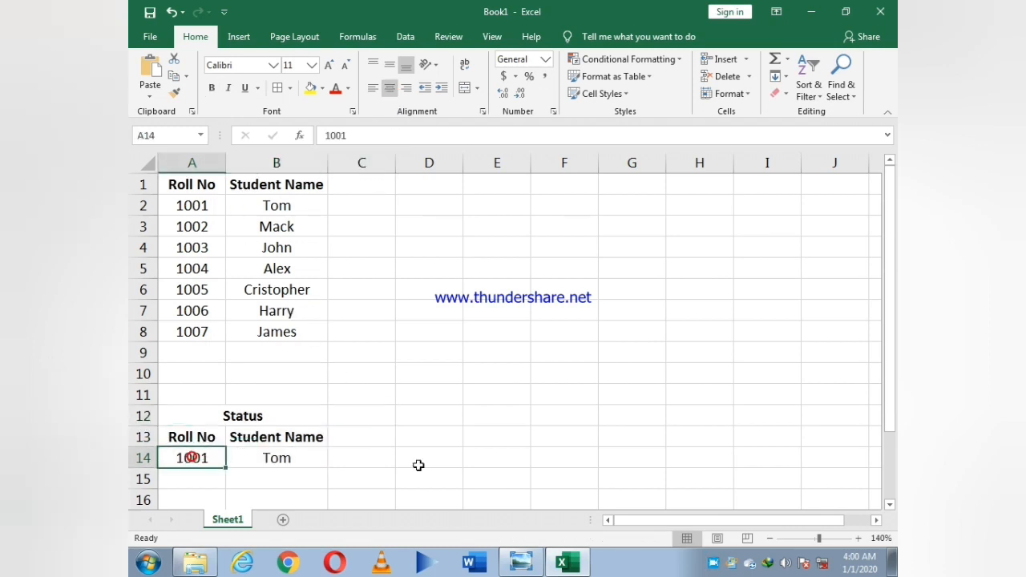
pyautogui.write('100')
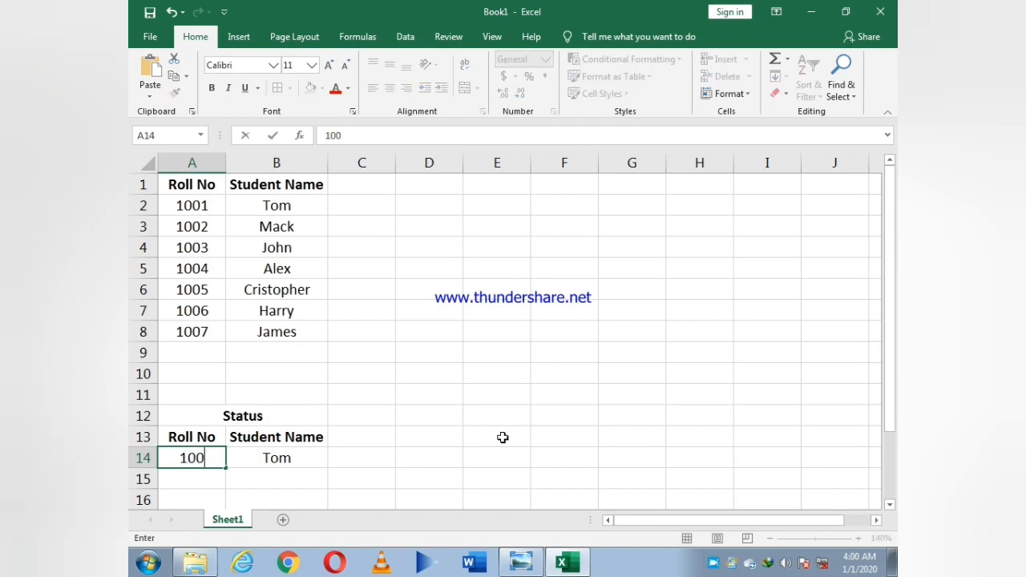
pyautogui.write('2')
pyautogui.press('Return')
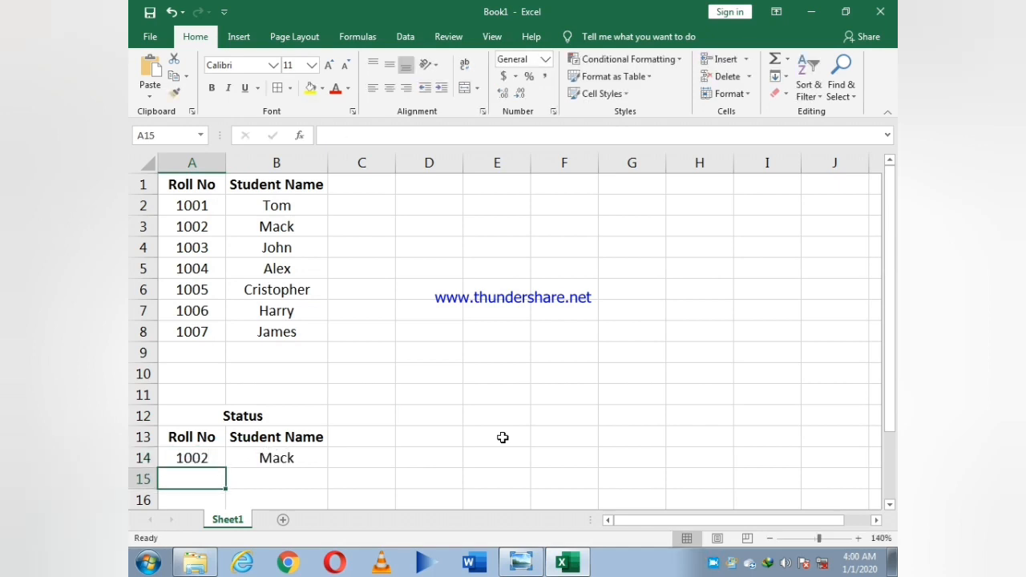
pyautogui.press('Up')
pyautogui.write('1007')
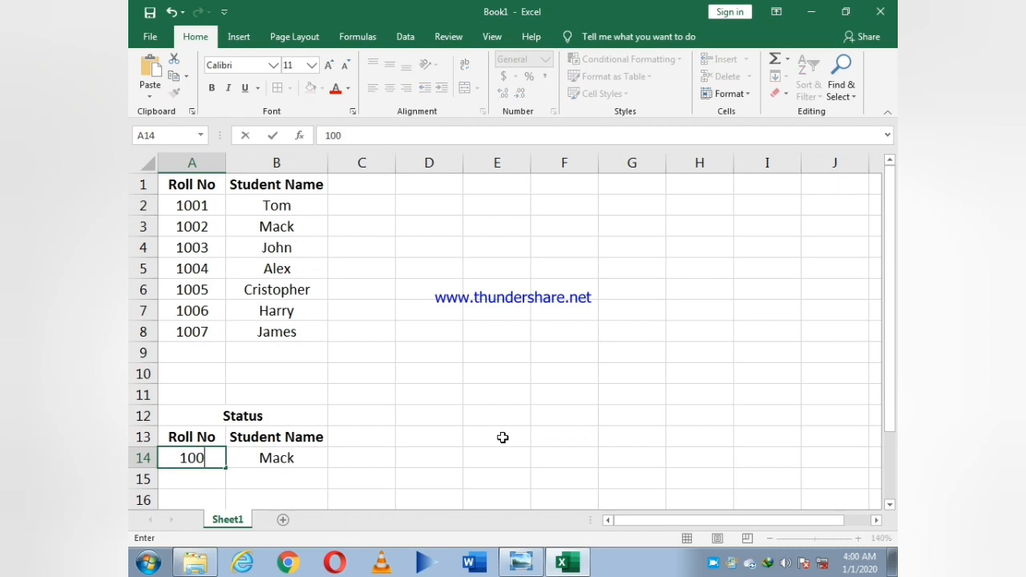
pyautogui.press('Return')
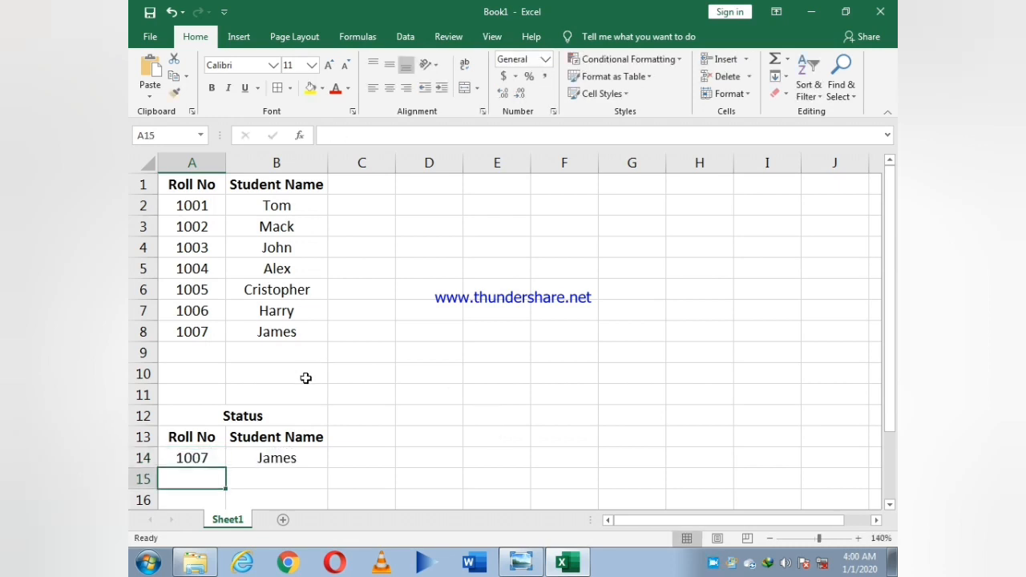
# Step: Apply all borders to the student list in A1:B8
pyautogui.moveTo(190, 185); pyautogui.dragTo(269, 184)
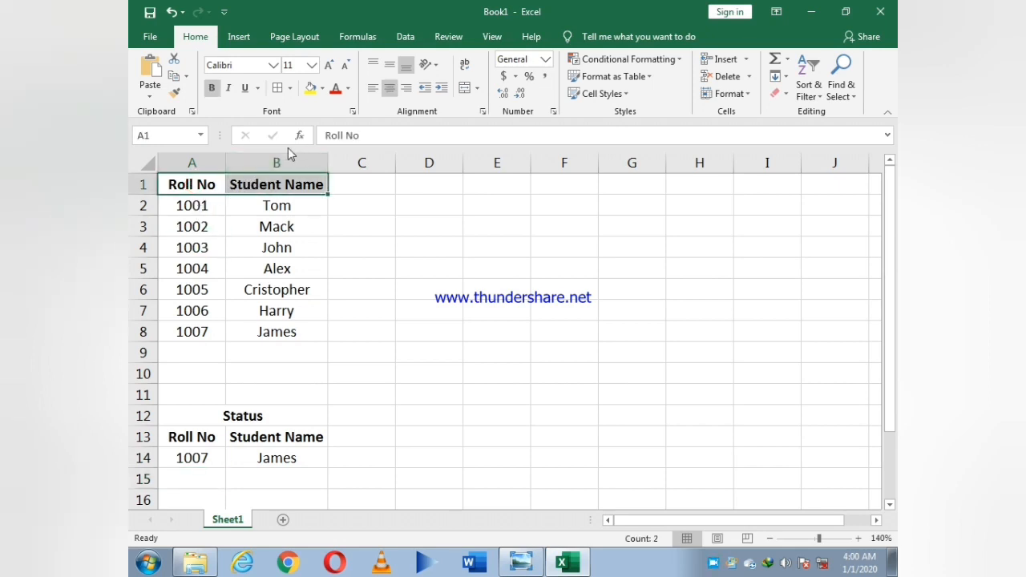
pyautogui.click(289, 89)
pyautogui.moveTo(191, 182); pyautogui.dragTo(268, 332)
pyautogui.click(292, 89)
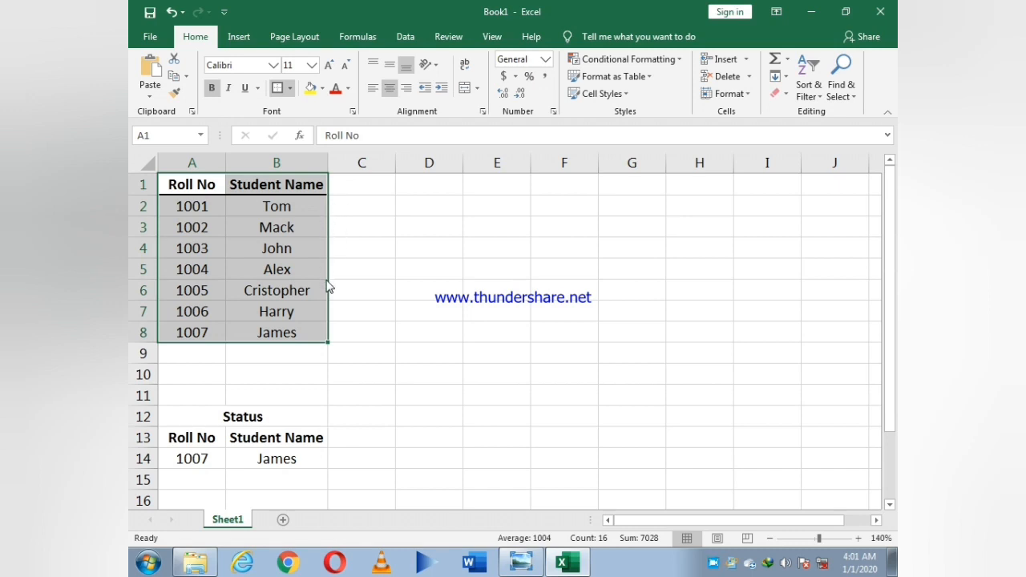
pyautogui.click(314, 220)
pyautogui.click(381, 241)
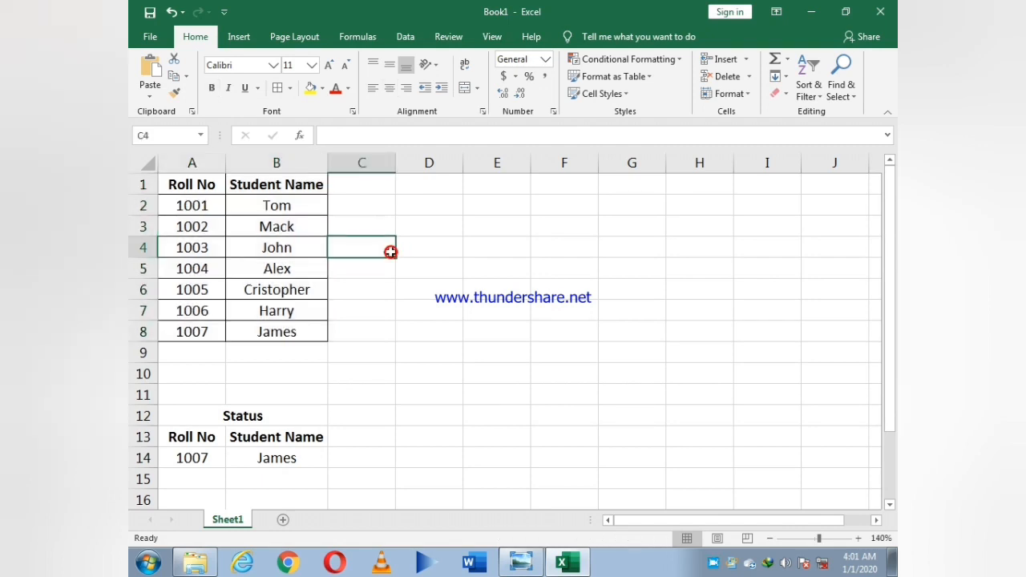
# Step: Apply all borders to the Status table in A12:B14, including the merged title
pyautogui.click(243, 416)
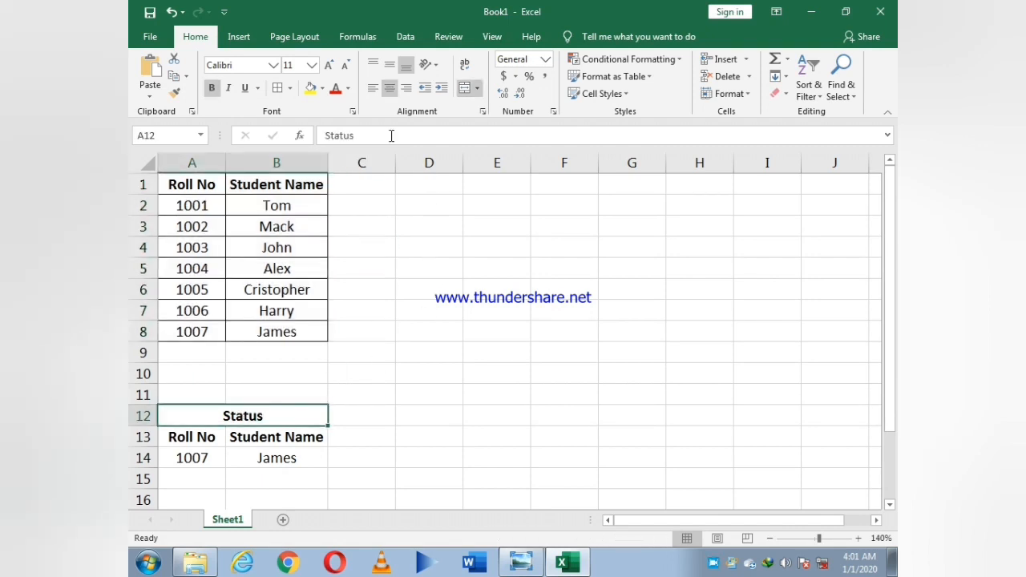
pyautogui.click(289, 90)
pyautogui.click(324, 249)
pyautogui.moveTo(248, 414); pyautogui.dragTo(258, 459)
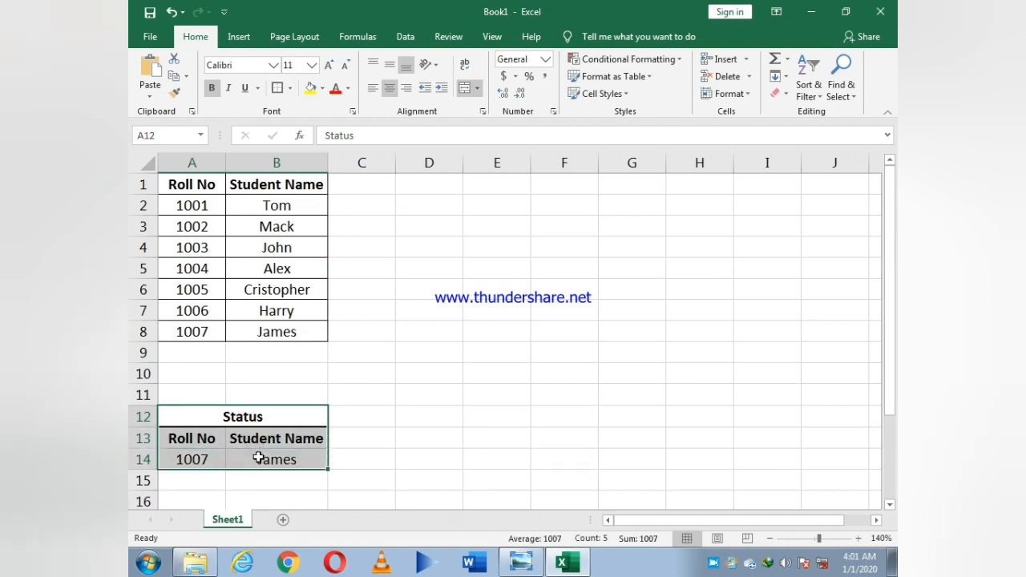
pyautogui.click(295, 96)
pyautogui.click(313, 213)
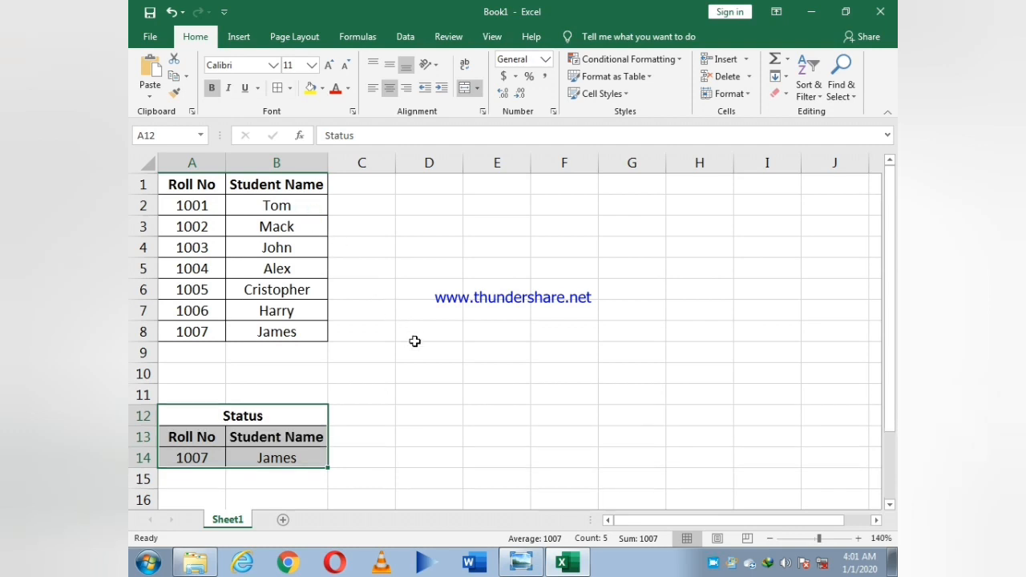
# Step: Fill the student list in A1:B8, headers included, with Light Gray, Background 2
pyautogui.click(416, 343)
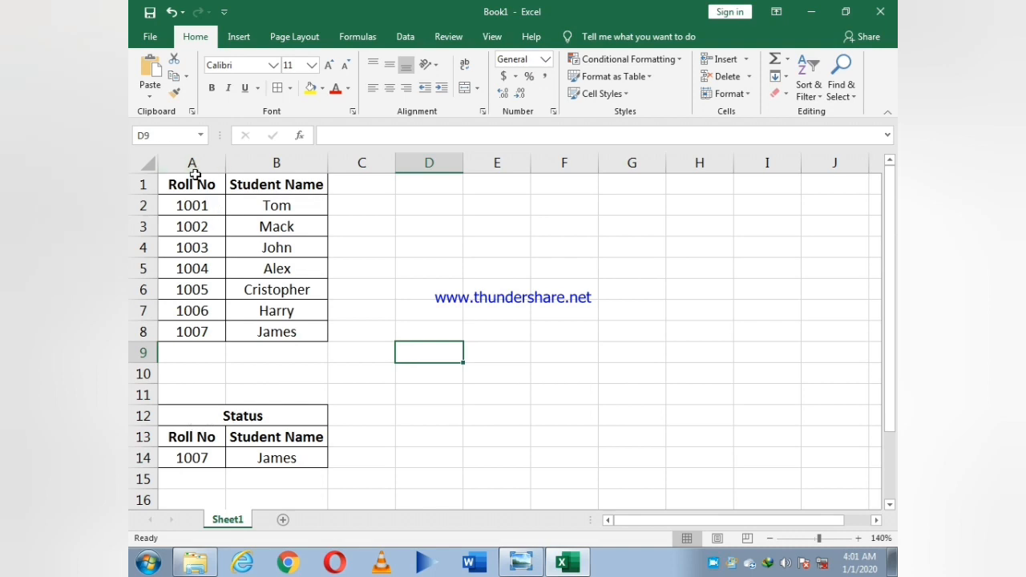
pyautogui.moveTo(192, 180); pyautogui.dragTo(268, 182)
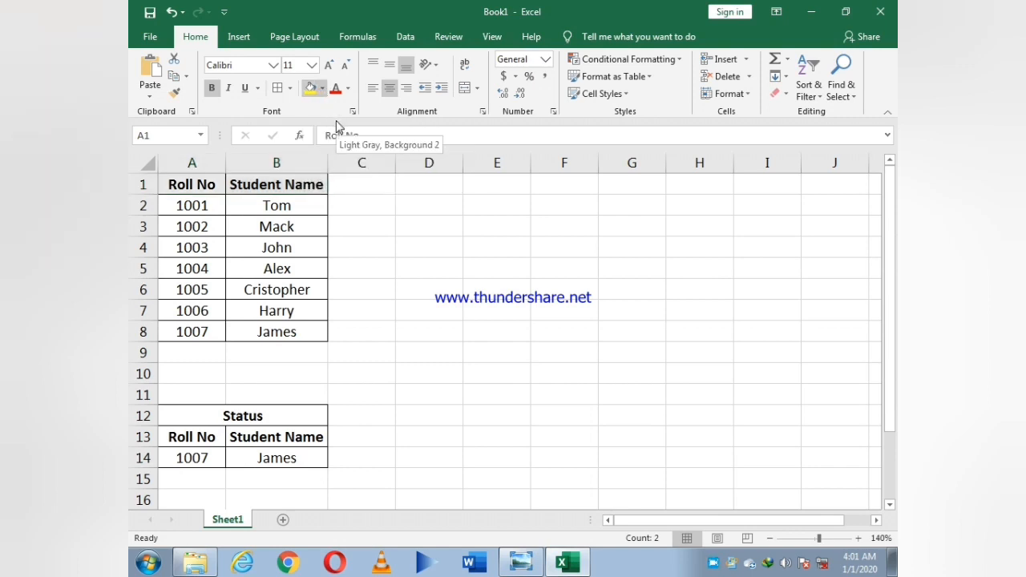
pyautogui.click(338, 127)
pyautogui.moveTo(194, 186); pyautogui.dragTo(251, 325)
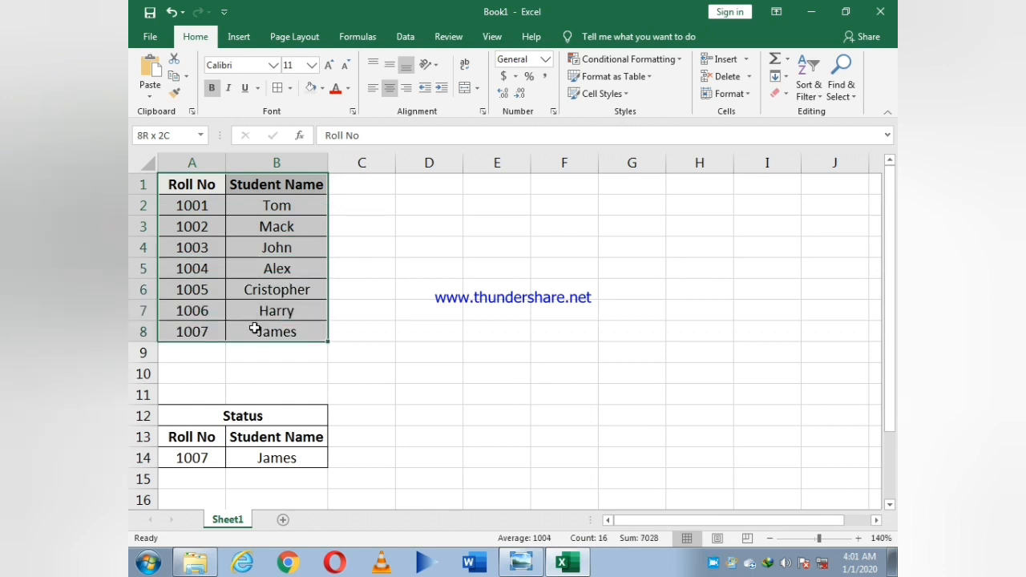
pyautogui.click(311, 90)
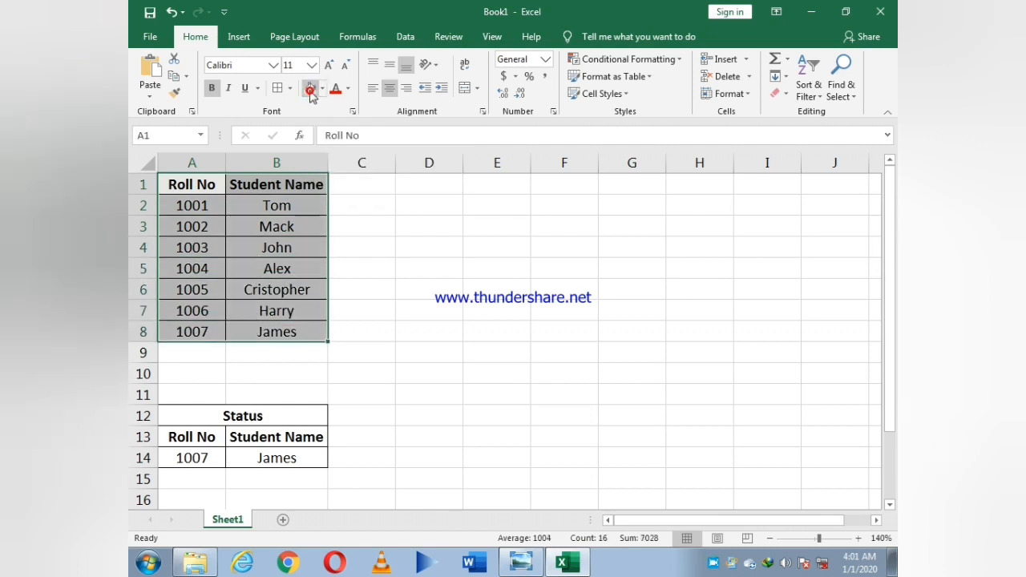
pyautogui.click(355, 240)
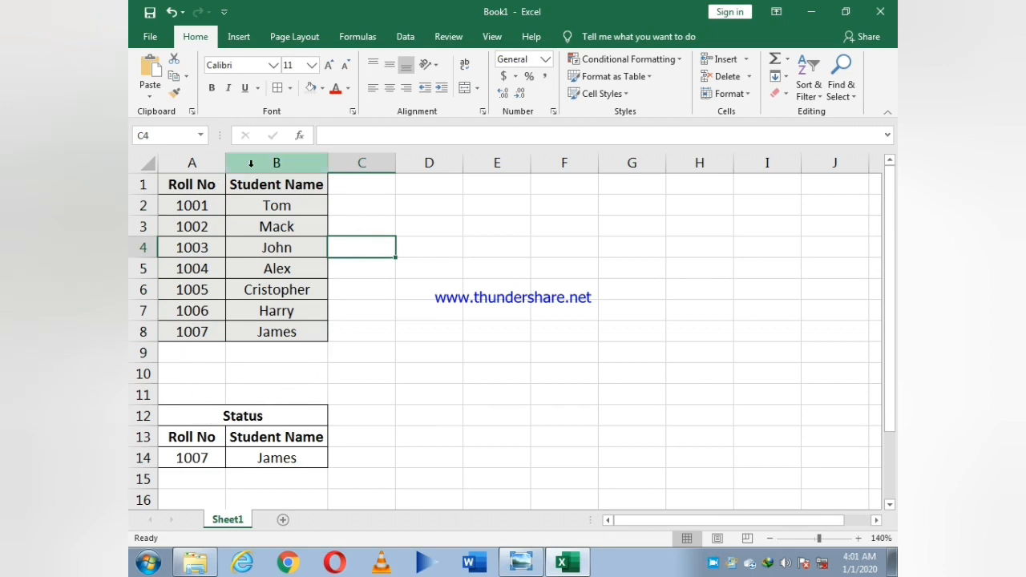
# Step: Set the roll number in A14 of the Status table to 1002 to look up that student
pyautogui.click(199, 459)
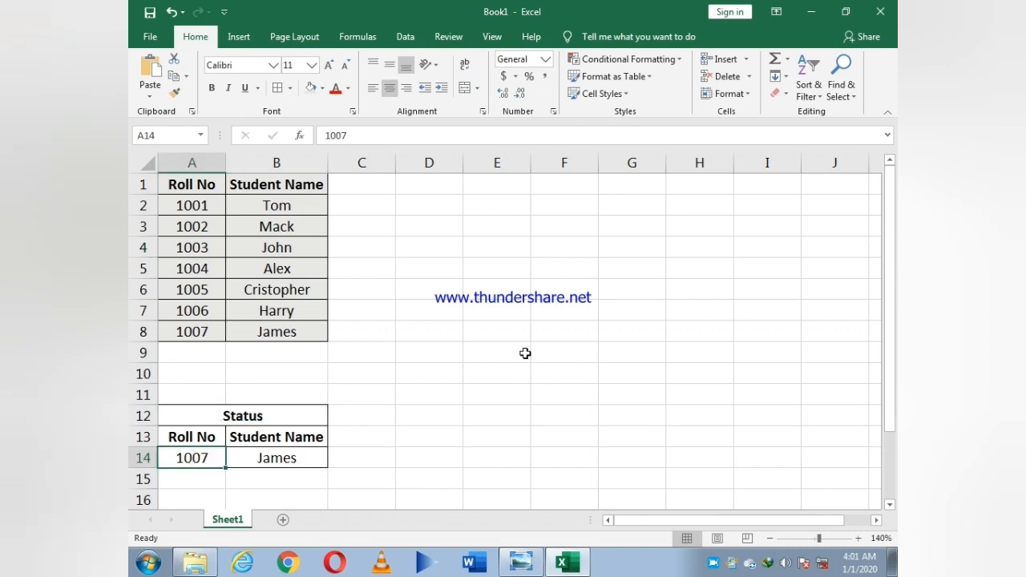
pyautogui.write('1002')
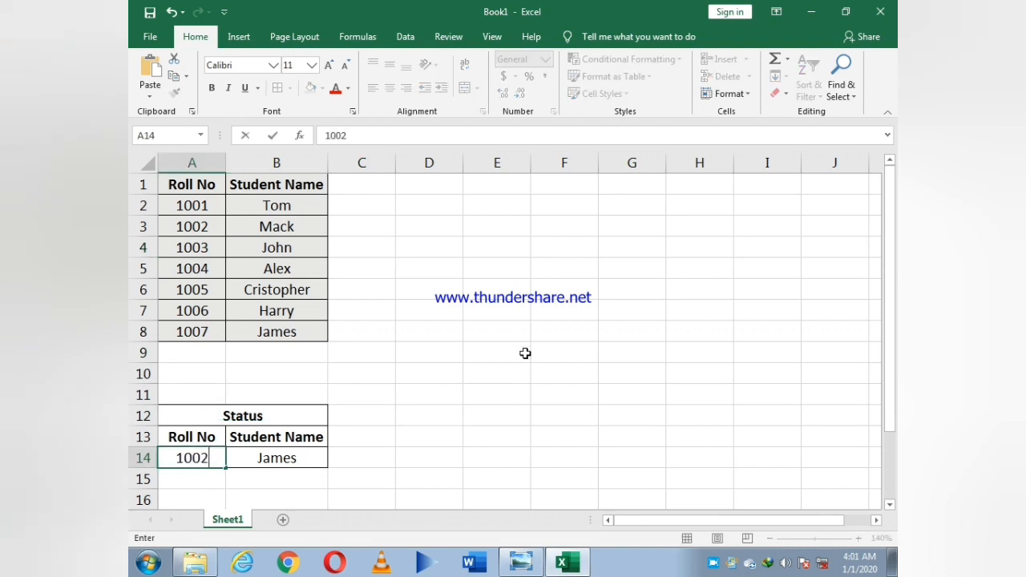
pyautogui.press('Return')
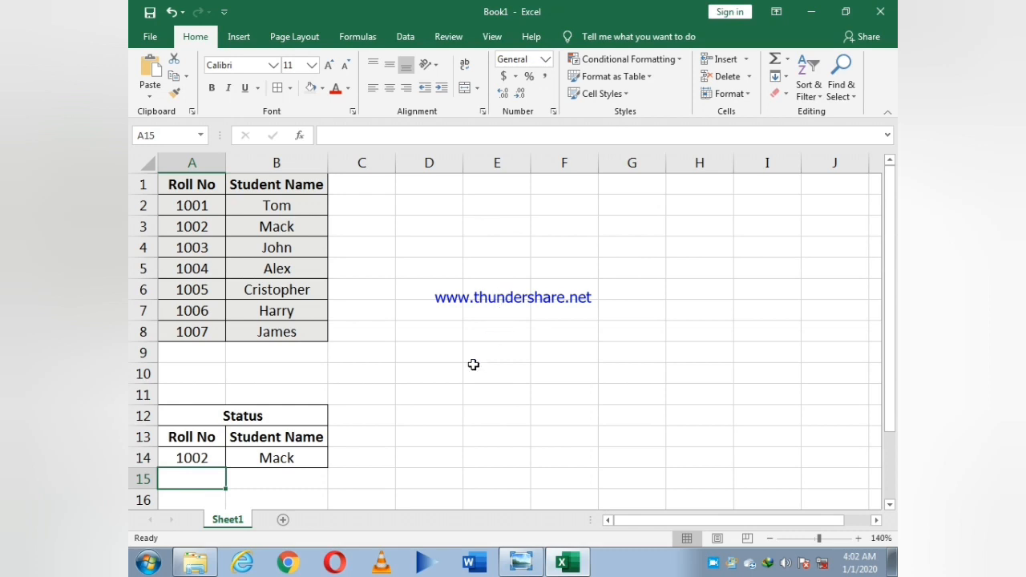
# Step: Enter the label "vlookup" in D14, beside the Status table
pyautogui.click(428, 461)
pyautogui.write('v')
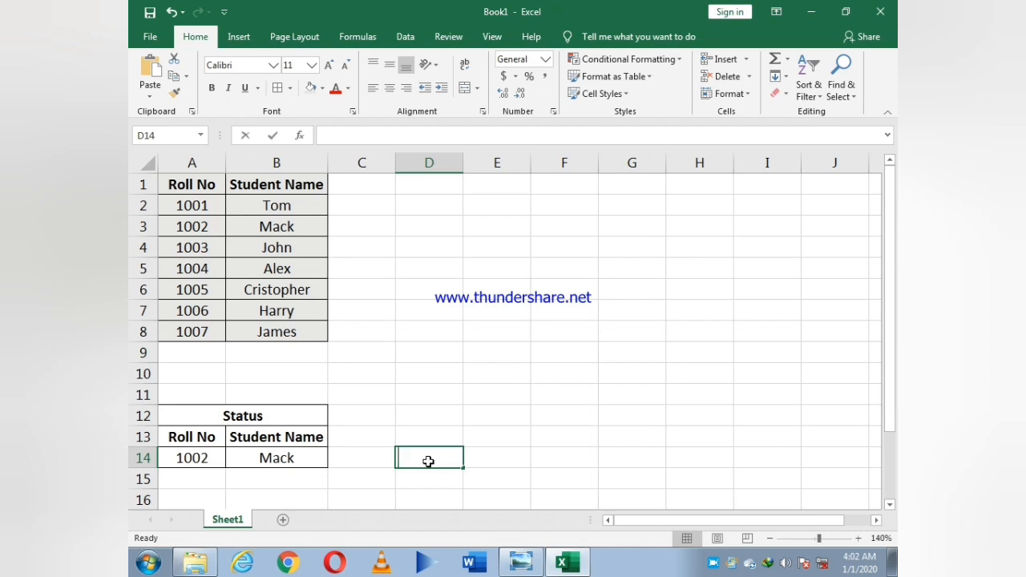
pyautogui.write('loop')
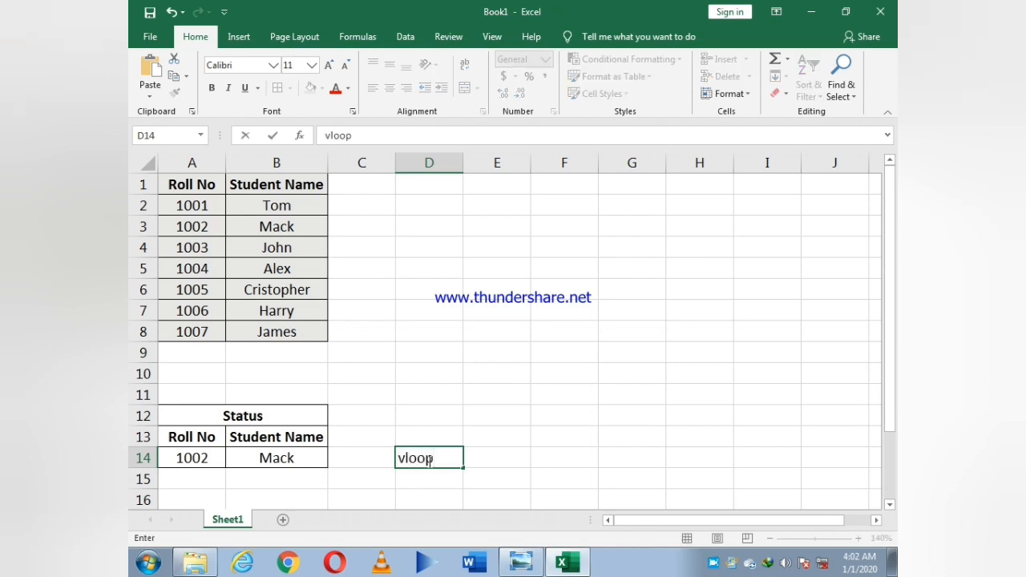
pyautogui.press('BackSpace')
pyautogui.write('kup')
pyautogui.press('Return')
pyautogui.click(429, 459)
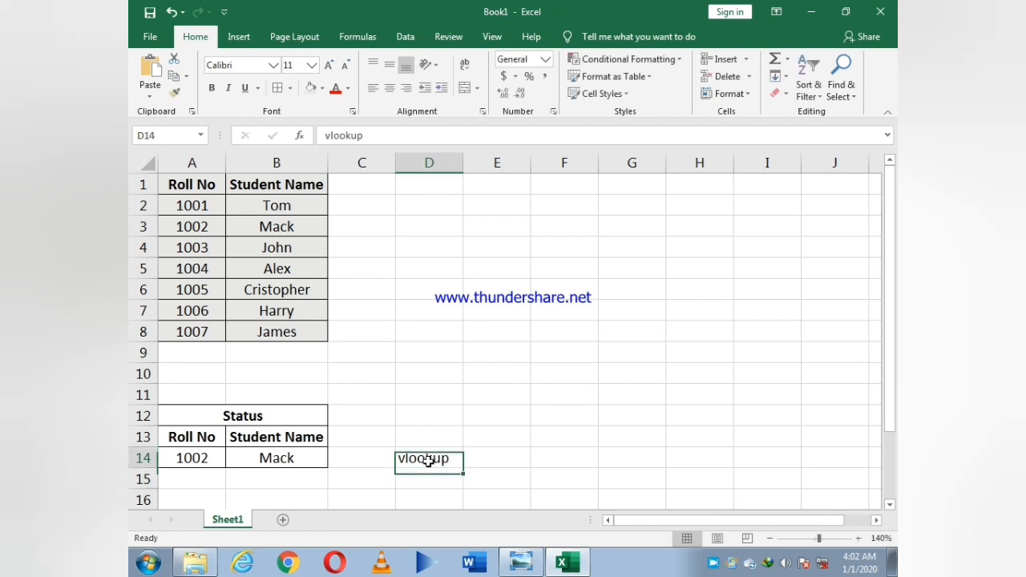
# Step: Copy the formula text =VLOOKUP(A14,A1:B8,2,0) from B14 and paste it into E14 as plain text with a leading apostrophe
pyautogui.press('Right')
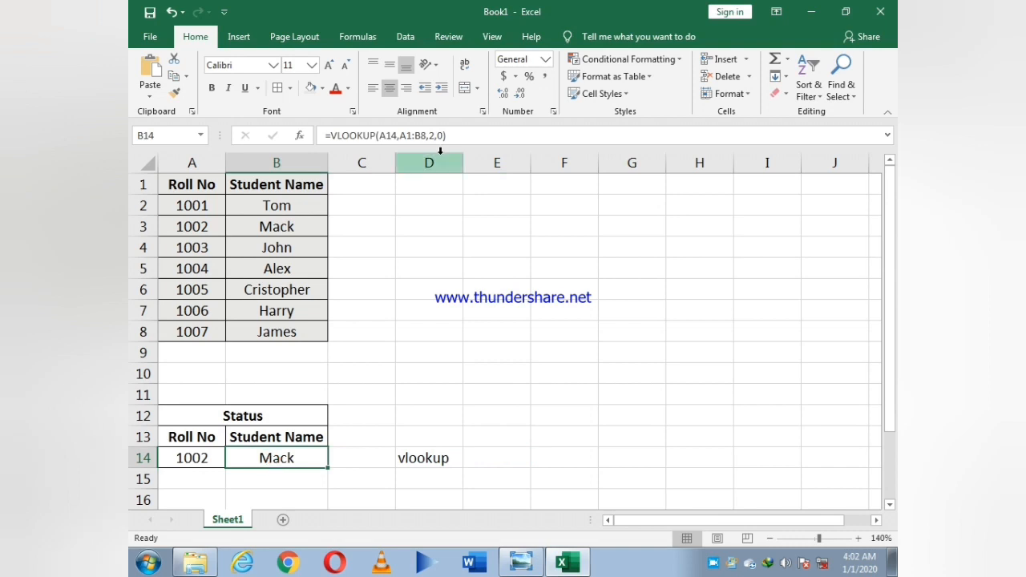
pyautogui.moveTo(449, 136); pyautogui.dragTo(289, 139)
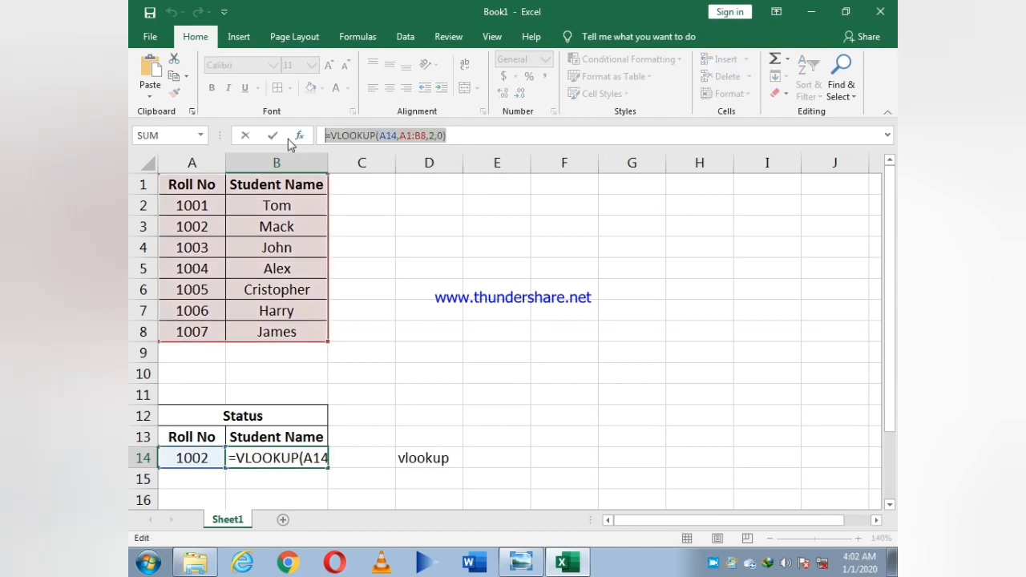
pyautogui.hotkey('ctrl', 'c')
pyautogui.press('Escape')
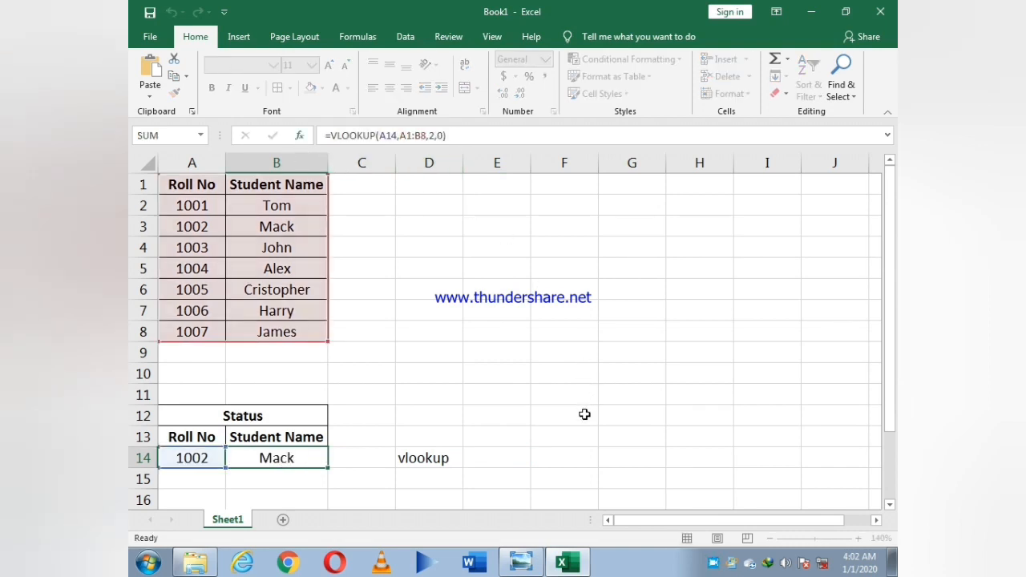
pyautogui.click(487, 457)
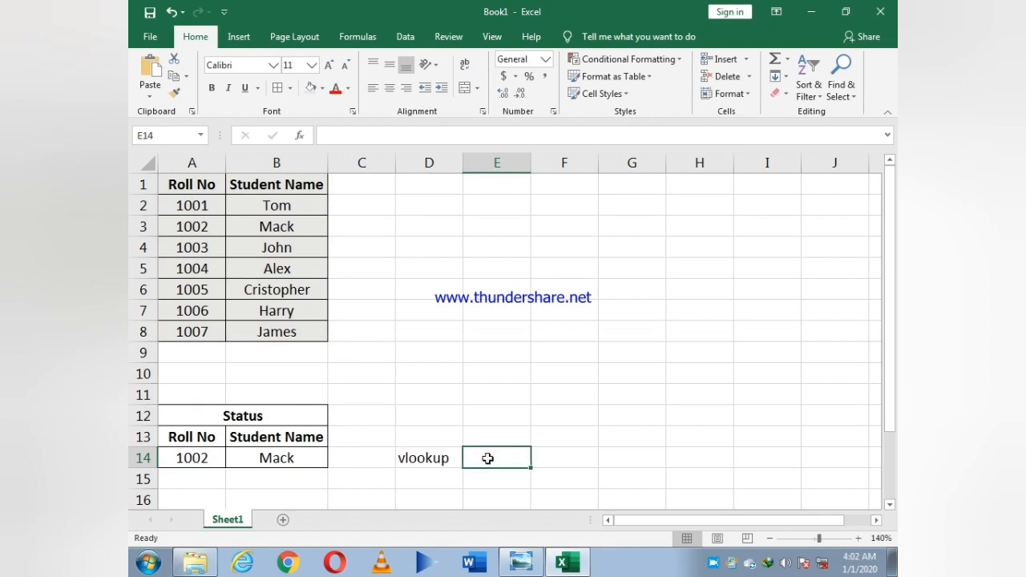
pyautogui.write("'")
pyautogui.hotkey('ctrl', 'v')
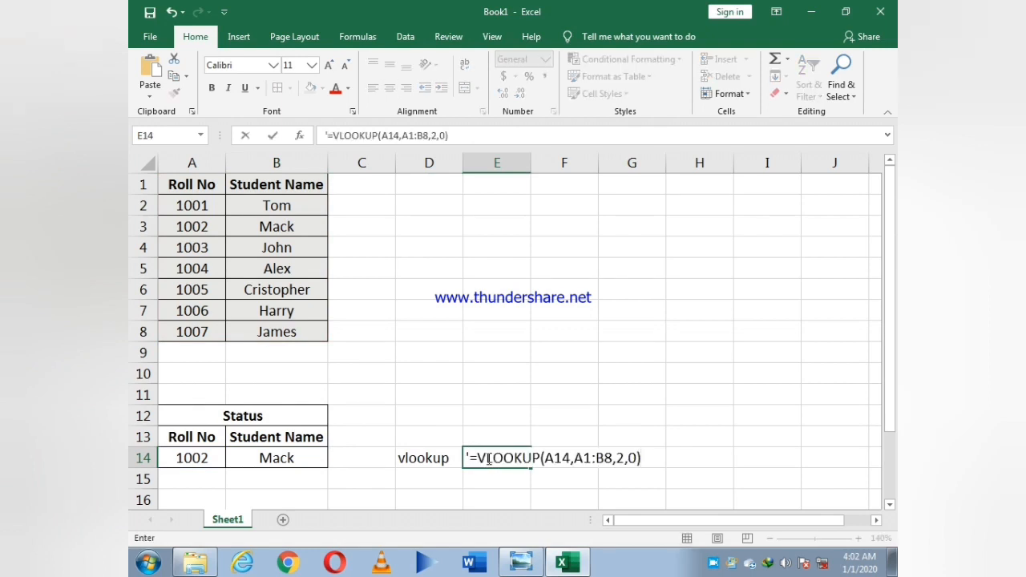
pyautogui.press('Return')
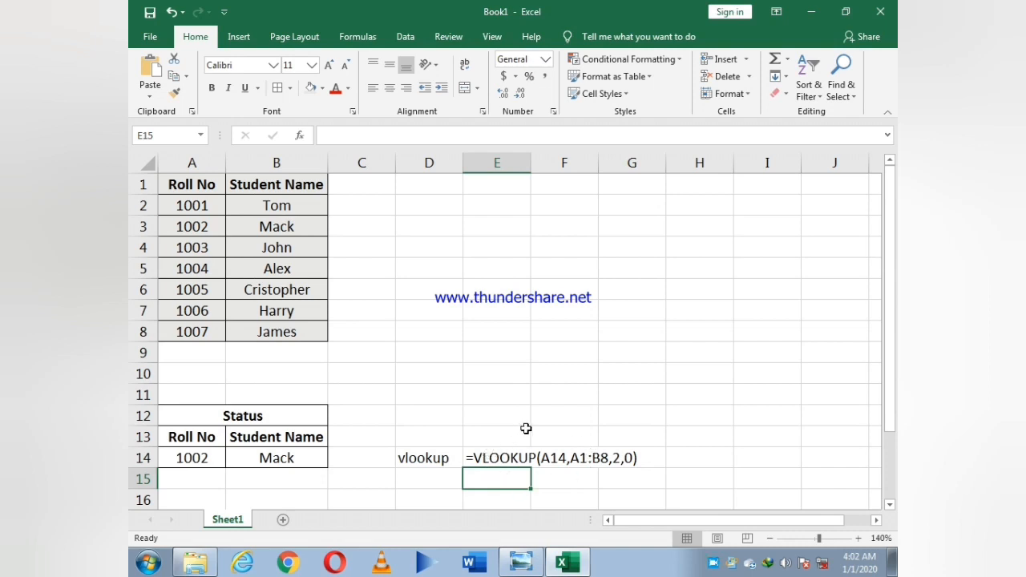
# Step: Italicise the formula text in E14 and deselect the cell
pyautogui.click(489, 460)
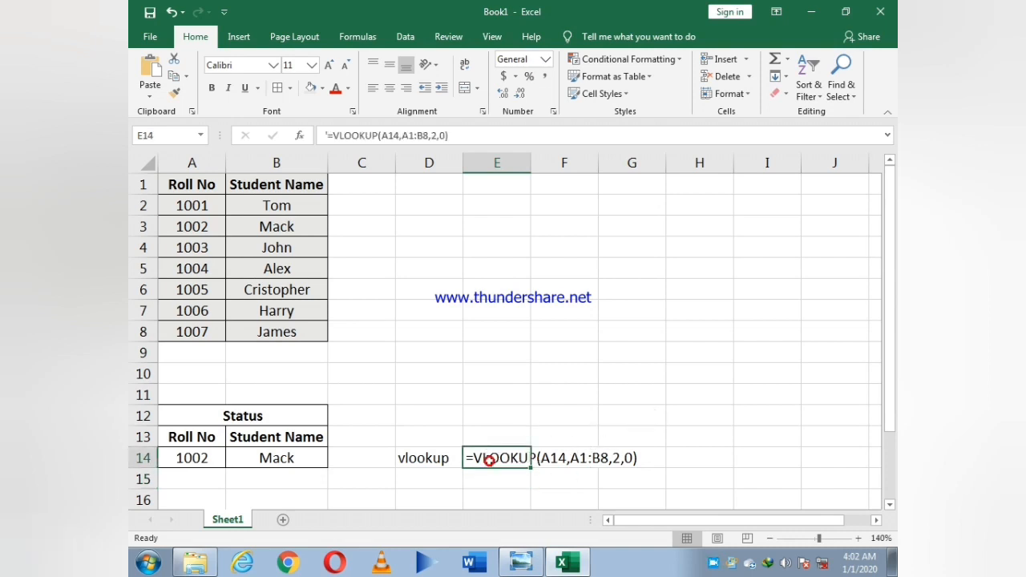
pyautogui.click(227, 87)
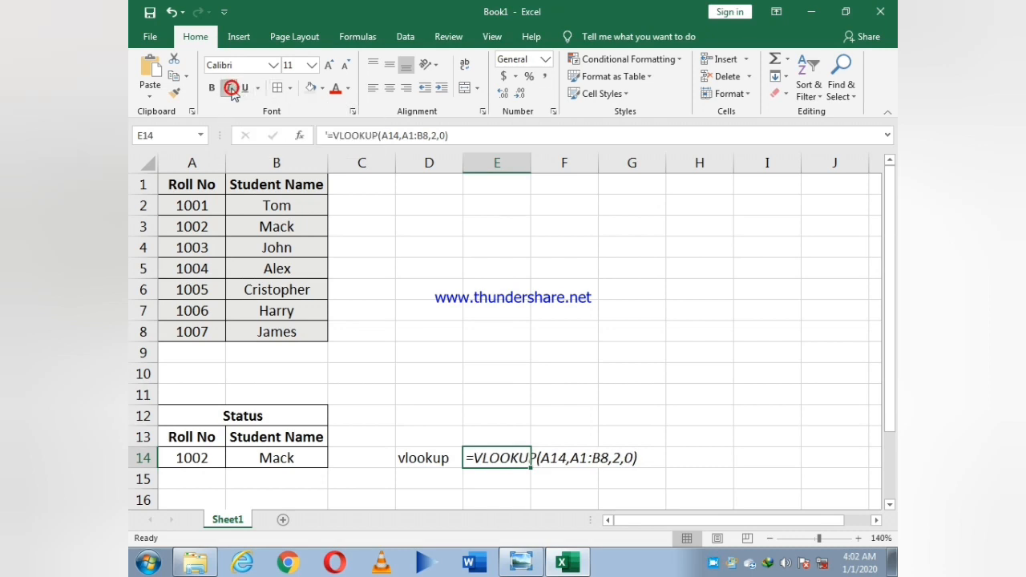
pyautogui.click(793, 379)
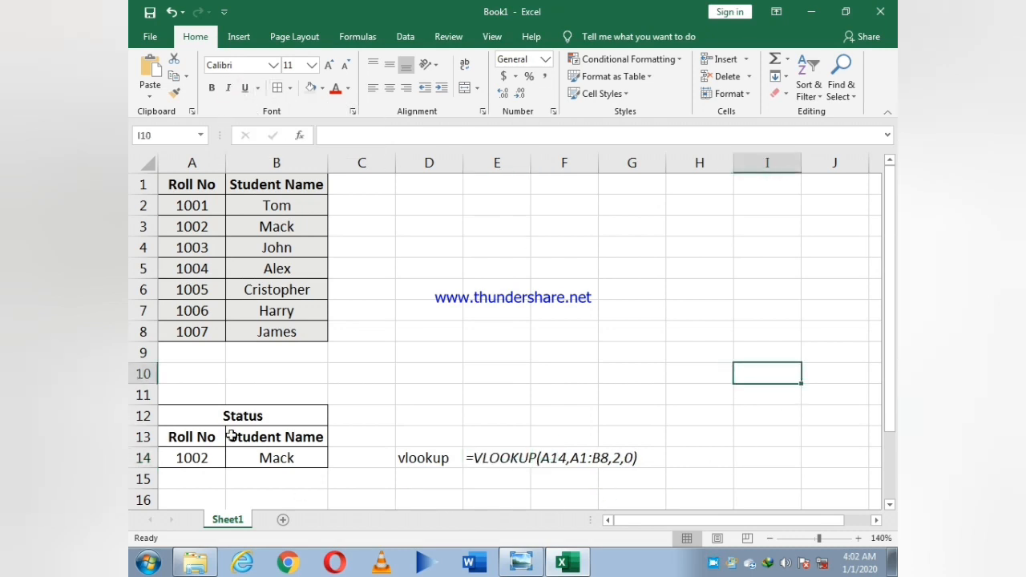